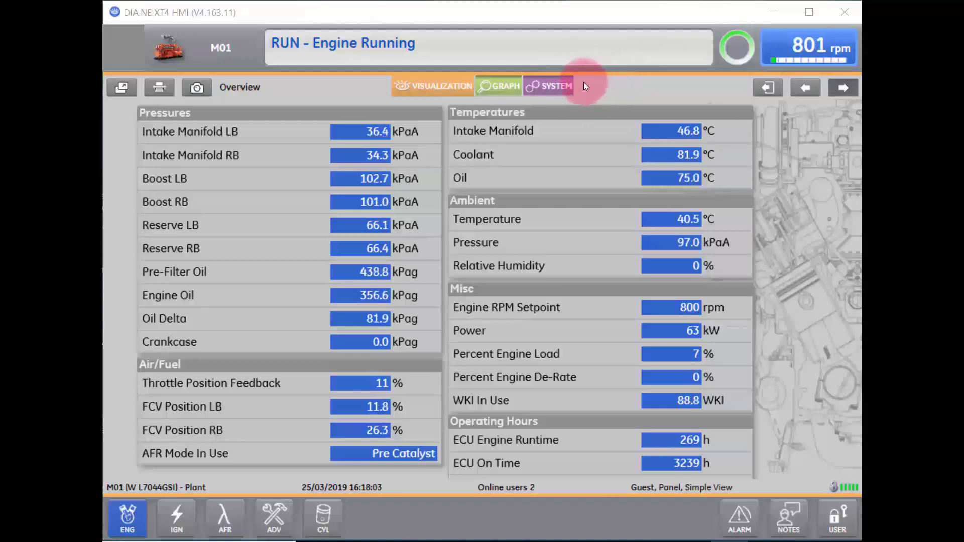
# Log in as the Customer user by entering its PIN on the keypad.
pyautogui.click(833, 516)
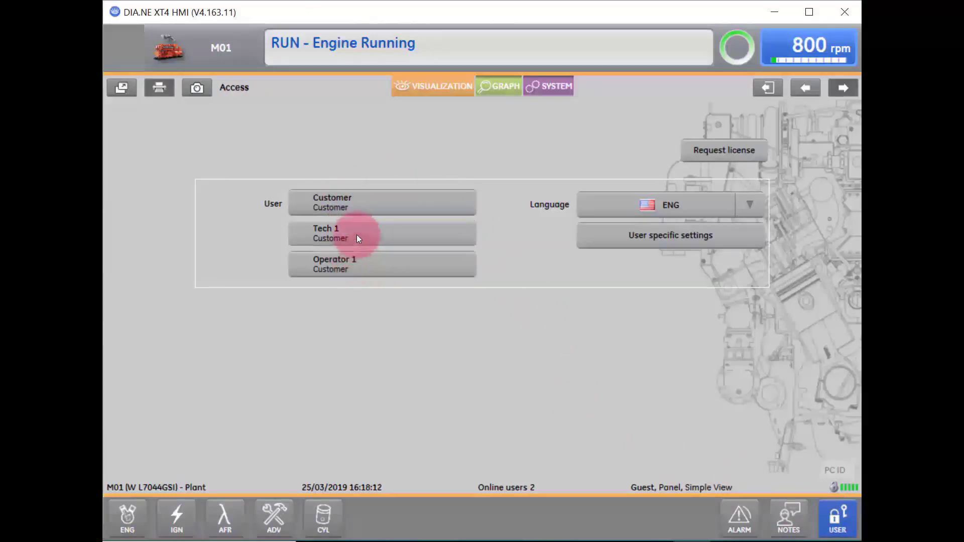
pyautogui.click(368, 206)
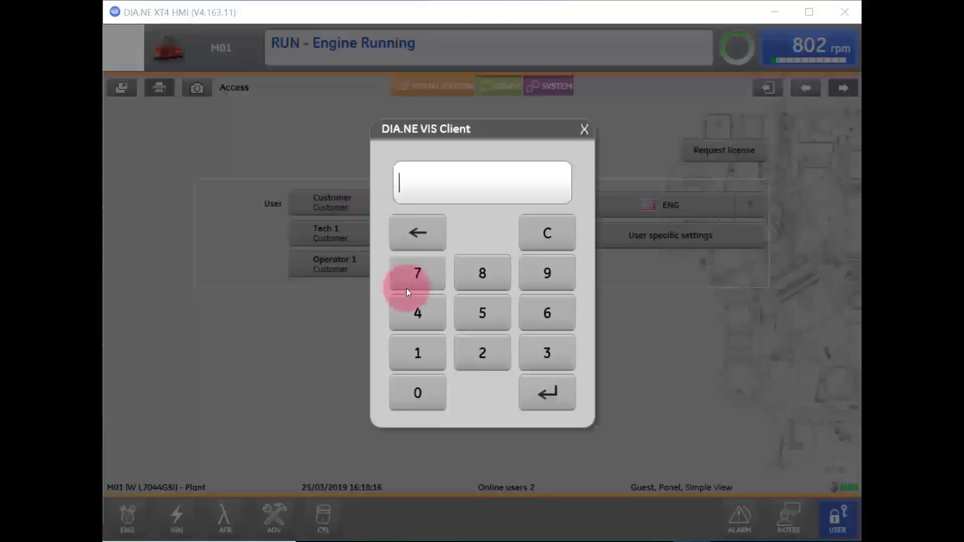
pyautogui.click(439, 322)
pyautogui.click(439, 322)
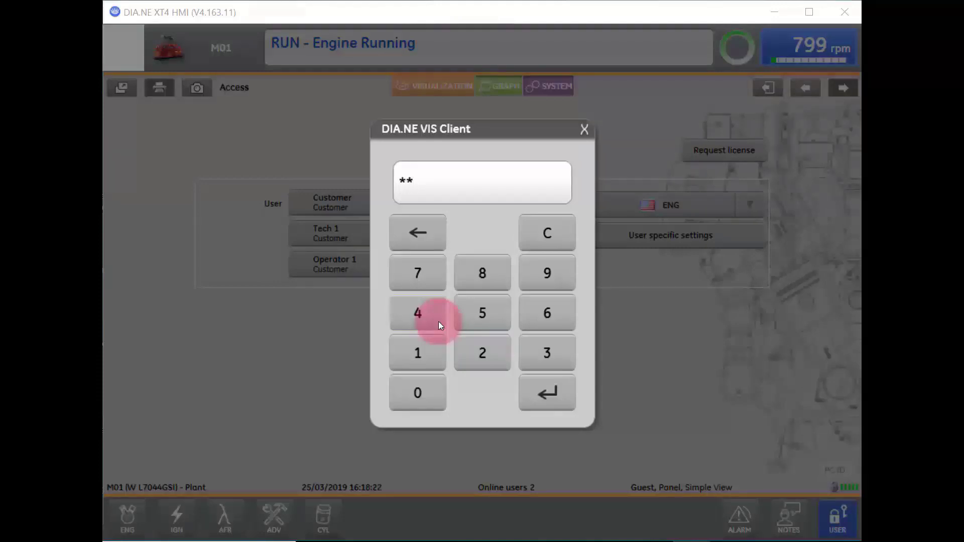
pyautogui.click(439, 322)
pyautogui.click(439, 321)
pyautogui.click(439, 322)
pyautogui.click(439, 322)
pyautogui.click(557, 398)
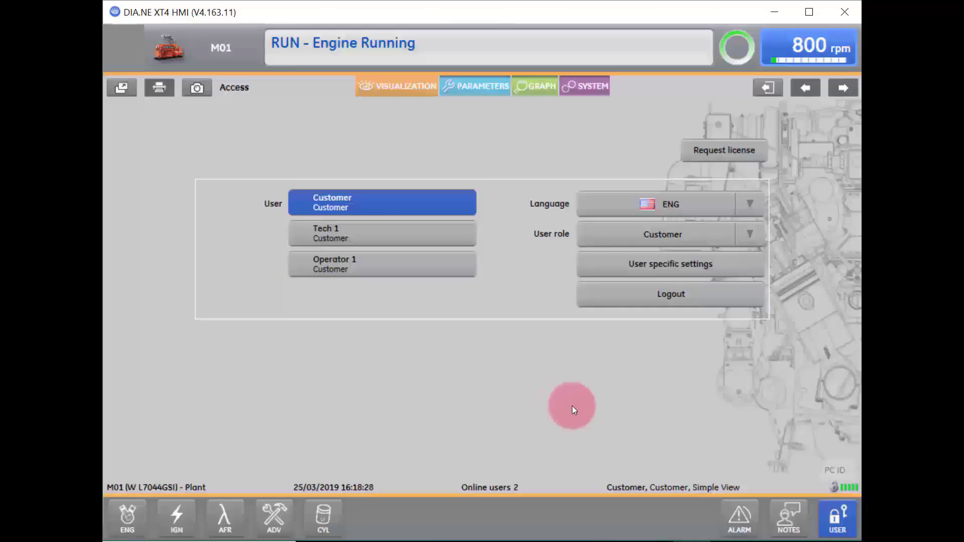
# Check the Parameters section, then log out of Customer back to Guest access.
pyautogui.click(463, 94)
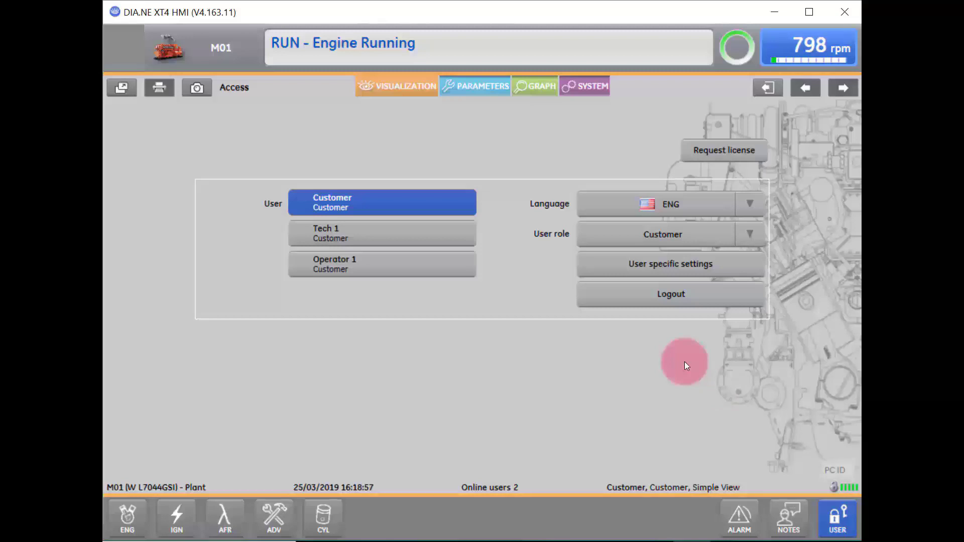
pyautogui.click(667, 294)
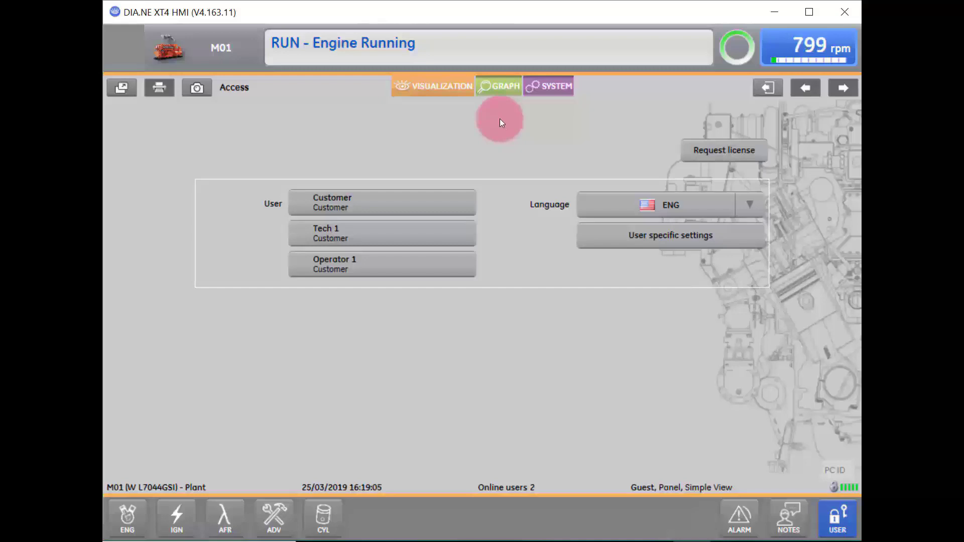
# Show the engine Overview page with live pressures, temperatures and about 800 rpm.
pyautogui.click(127, 517)
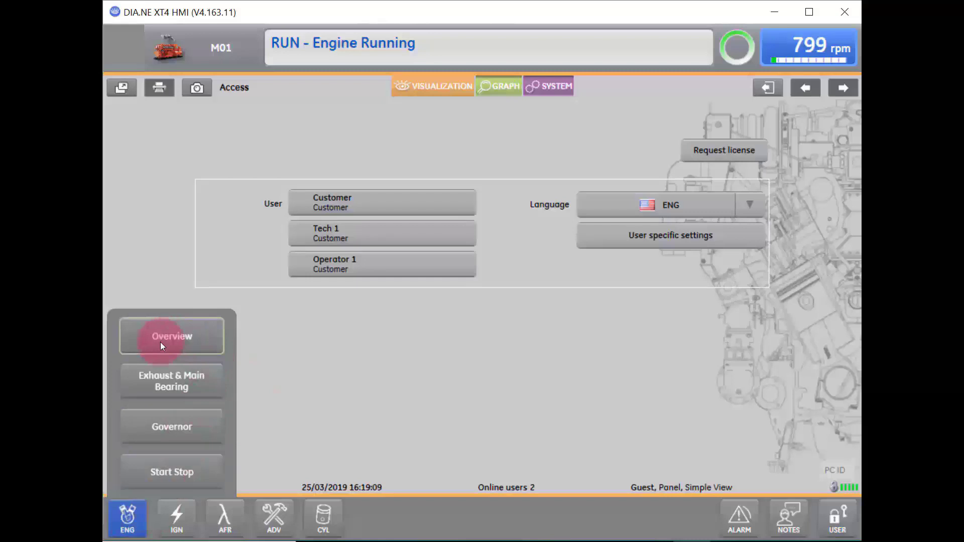
pyautogui.click(160, 342)
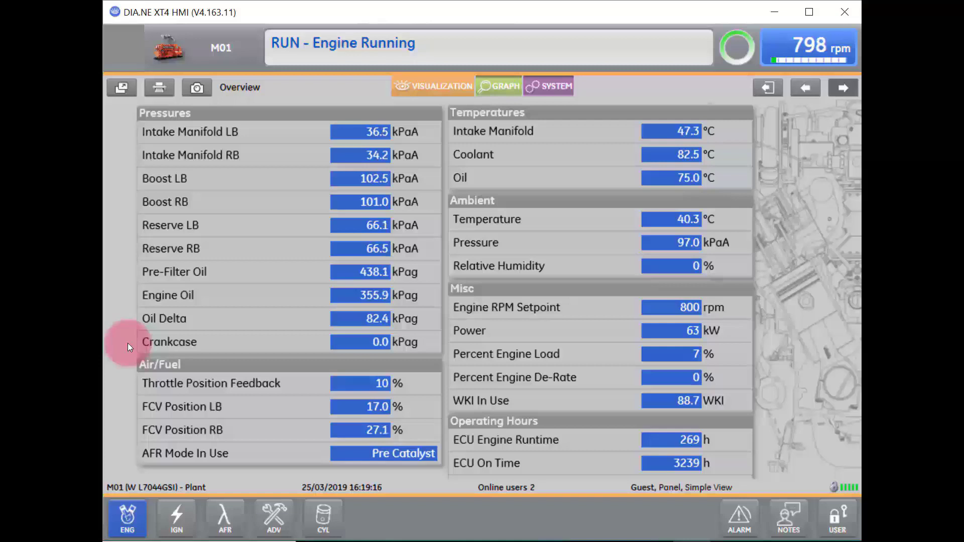
pyautogui.click(156, 36)
pyautogui.click(216, 58)
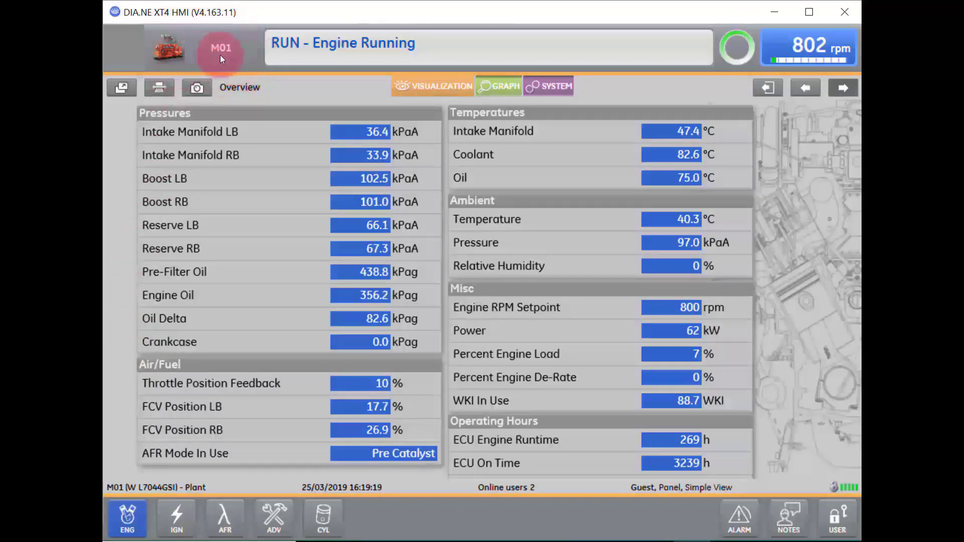
pyautogui.click(224, 53)
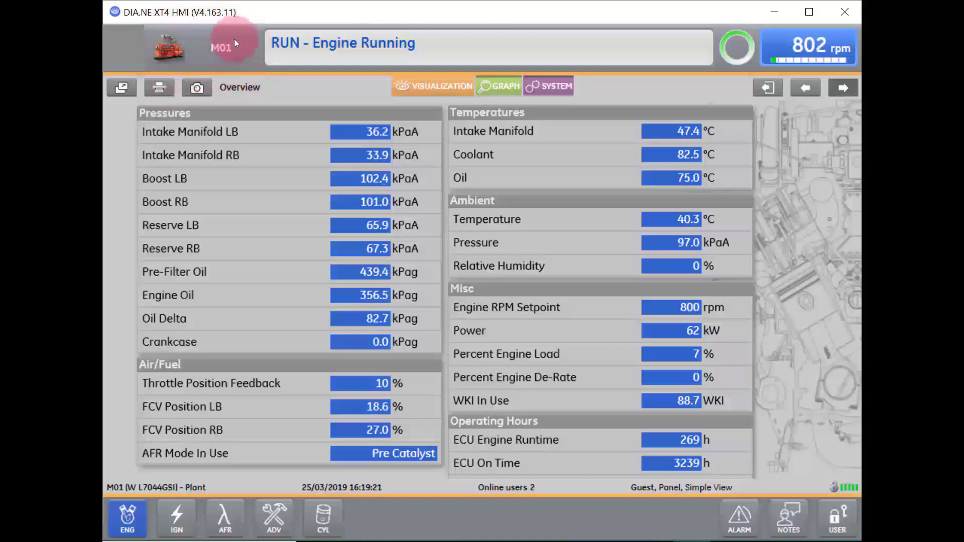
pyautogui.click(209, 54)
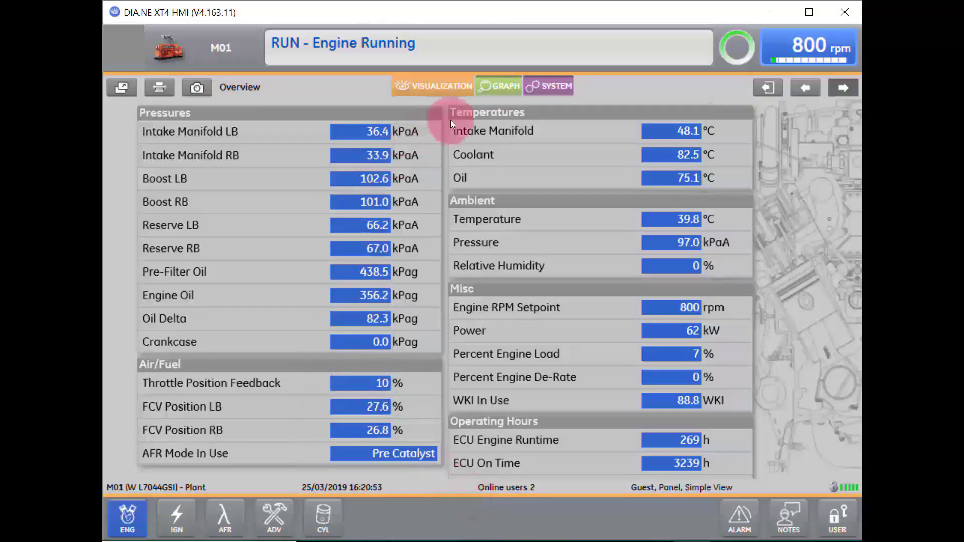
pyautogui.click(498, 81)
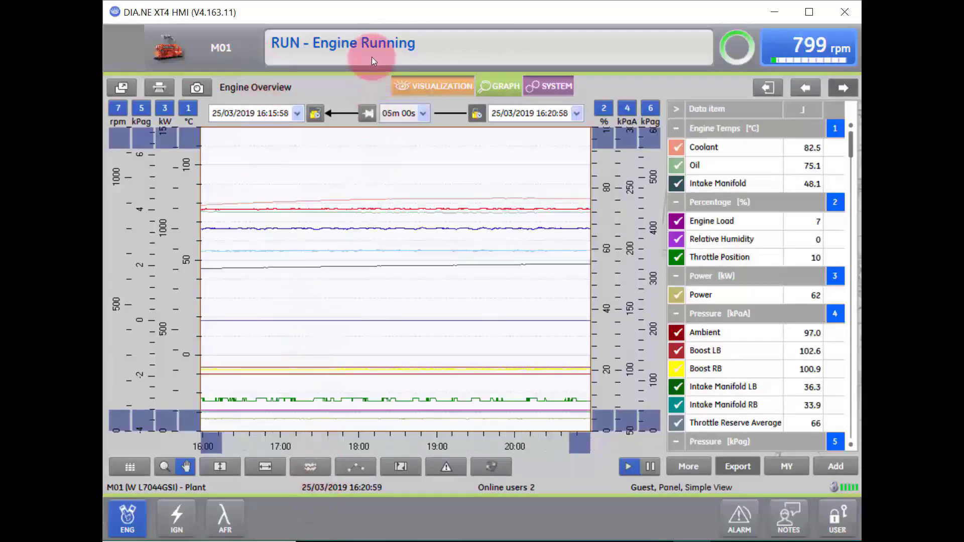
pyautogui.click(554, 85)
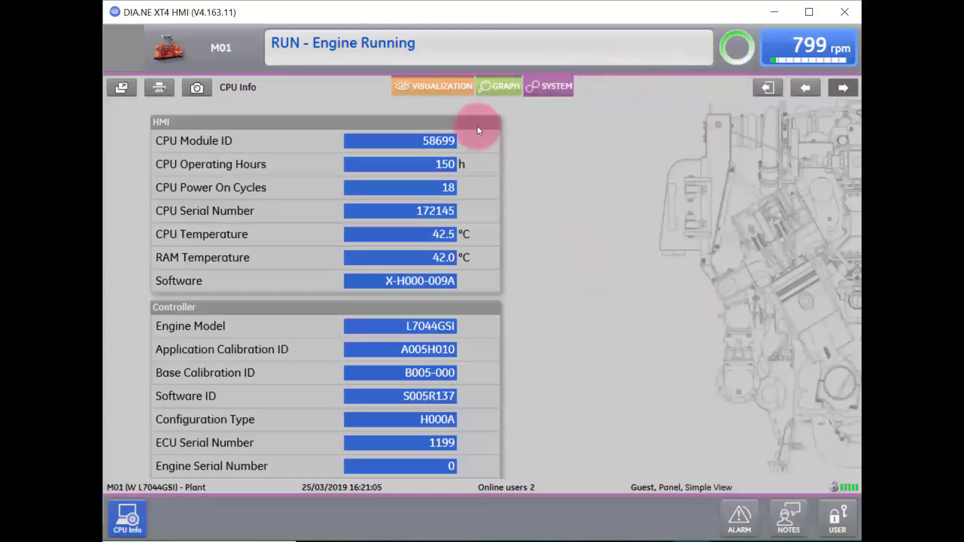
pyautogui.click(424, 83)
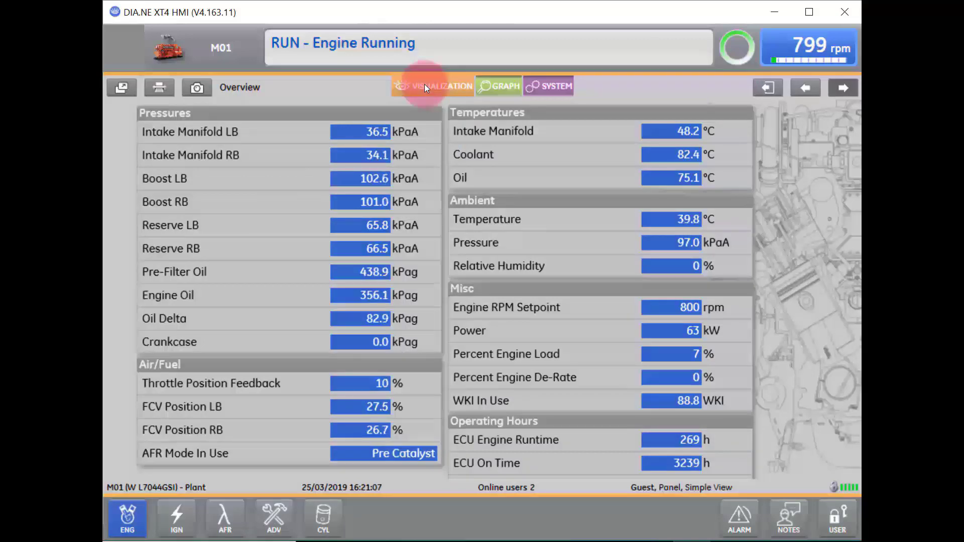
pyautogui.click(120, 522)
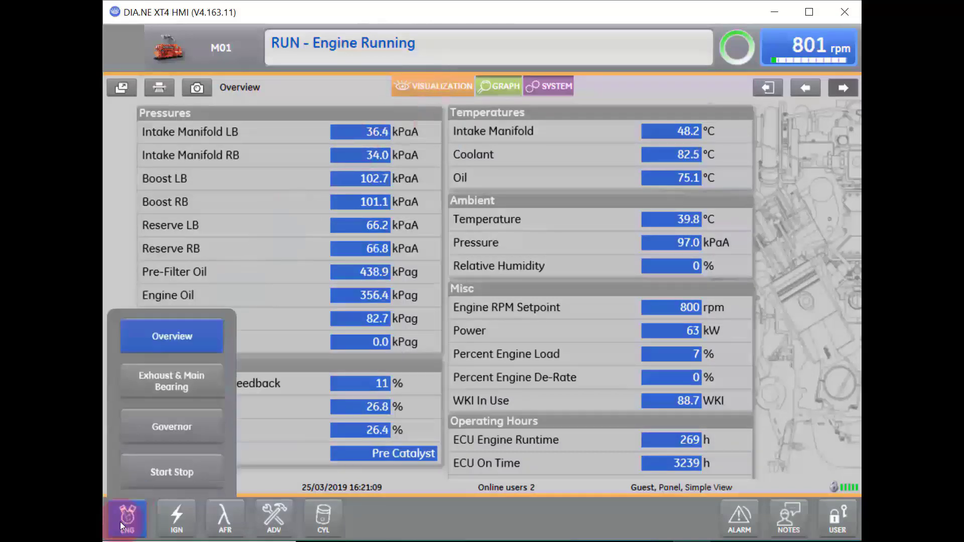
pyautogui.click(174, 338)
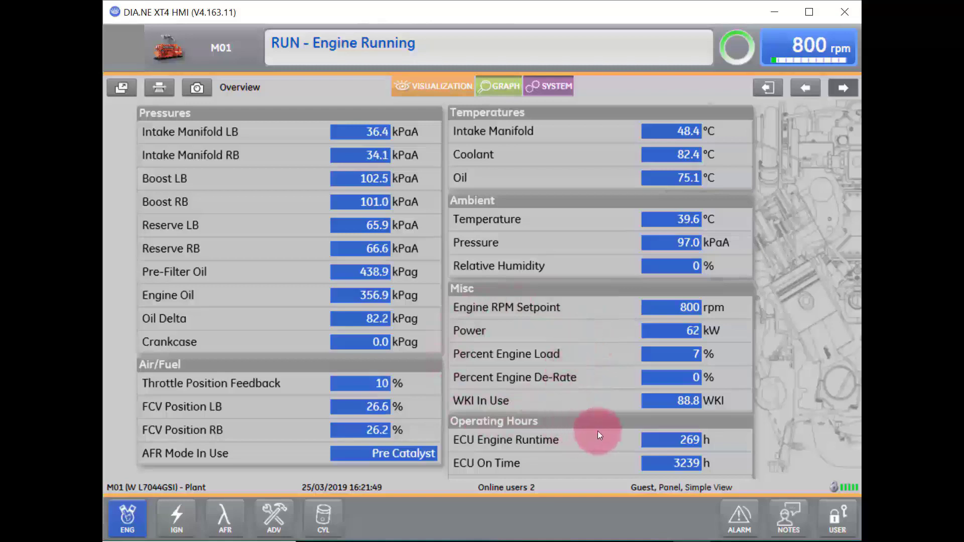
pyautogui.click(120, 516)
# Show the Exhaust & Main Bearing page with its 815 °C alarm and 825 °C shutdown limits.
pyautogui.click(162, 384)
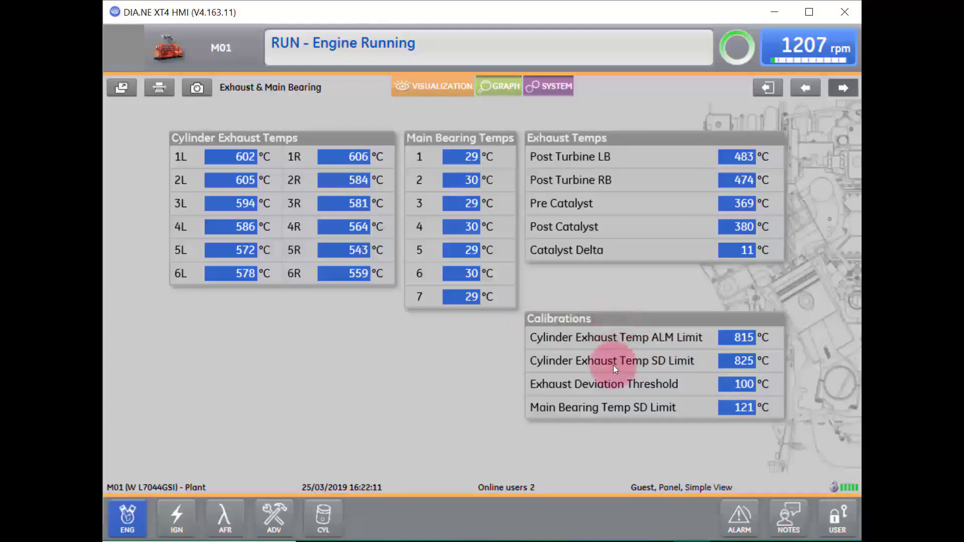
# Display the Governor page with 1.00 gains, 750 rpm low idle and 1320 rpm overspeed.
pyautogui.click(114, 516)
pyautogui.click(144, 424)
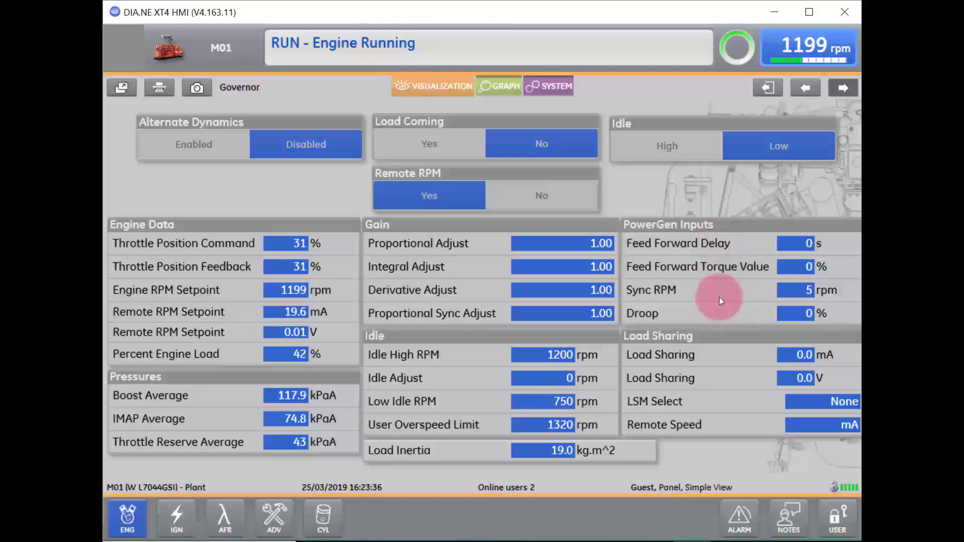
pyautogui.click(120, 520)
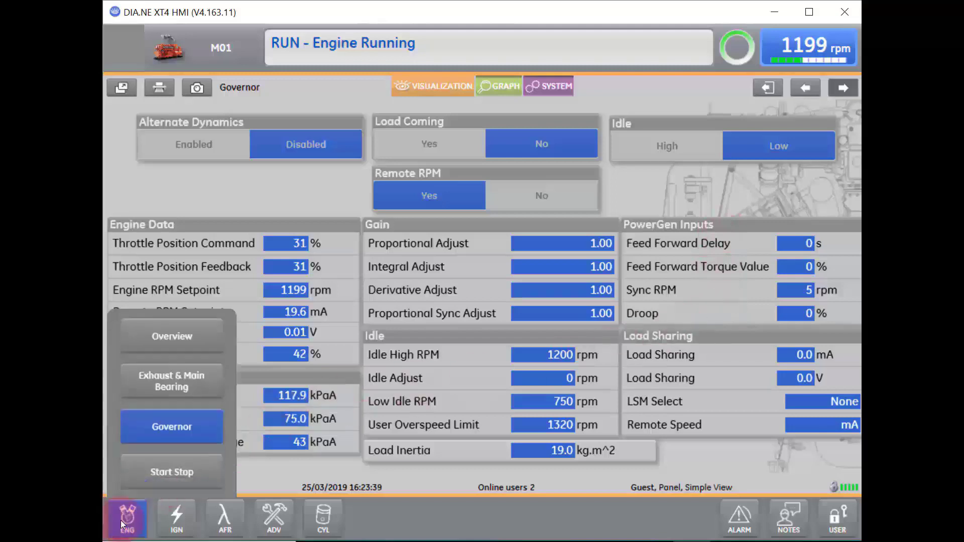
pyautogui.click(182, 428)
pyautogui.click(194, 450)
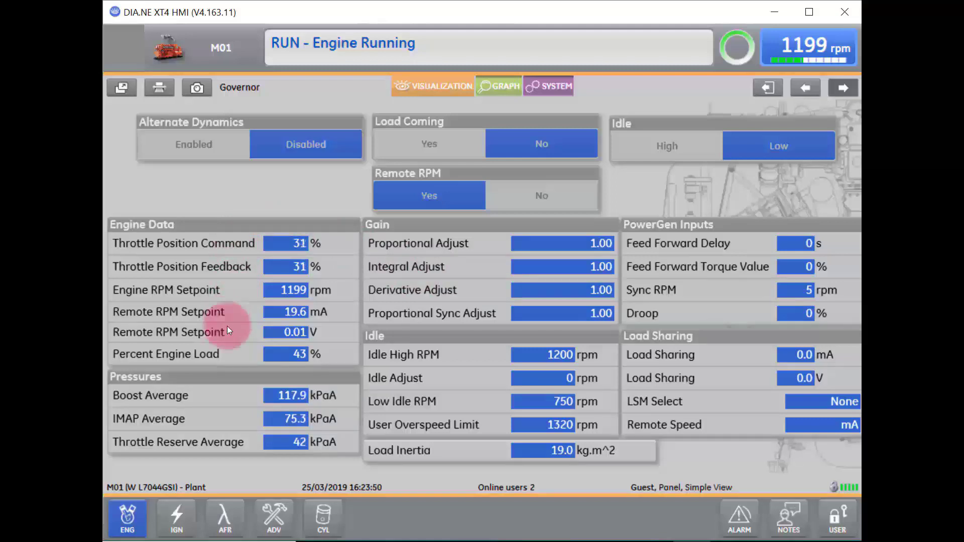
pyautogui.click(127, 518)
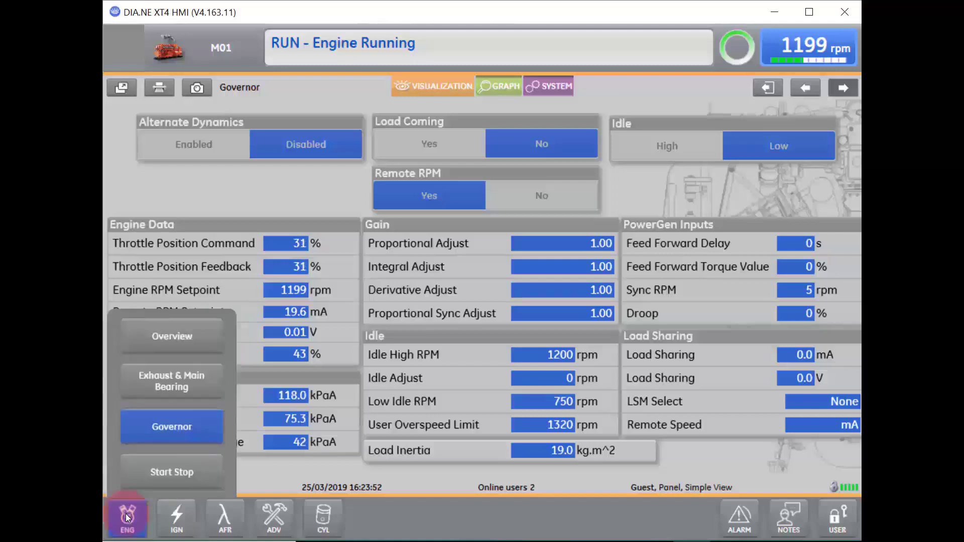
# Switch to the Start Stop page showing the engine near 1198 rpm and 30 s pre-lube.
pyautogui.click(157, 471)
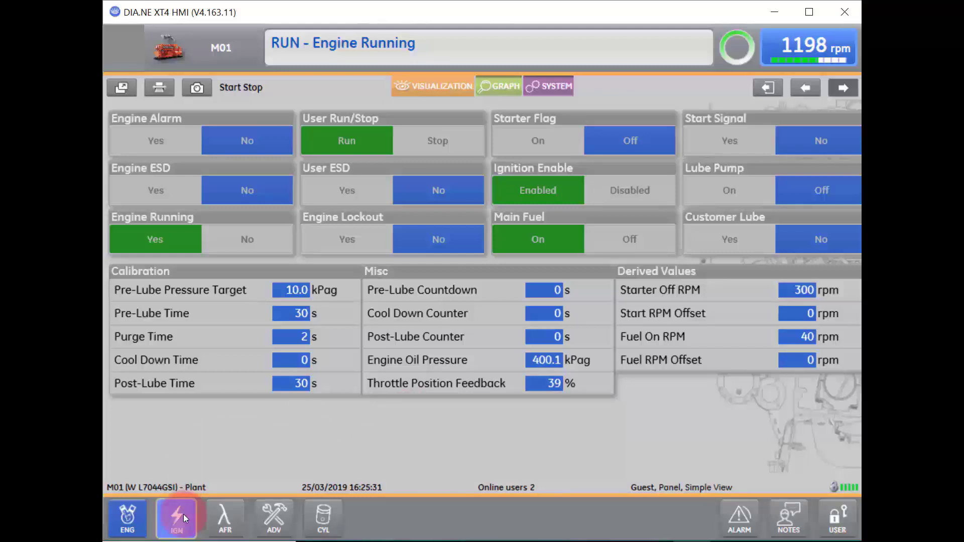
# After reviewing the Start Stop values, move on to the ignition parameters page.
pyautogui.click(183, 515)
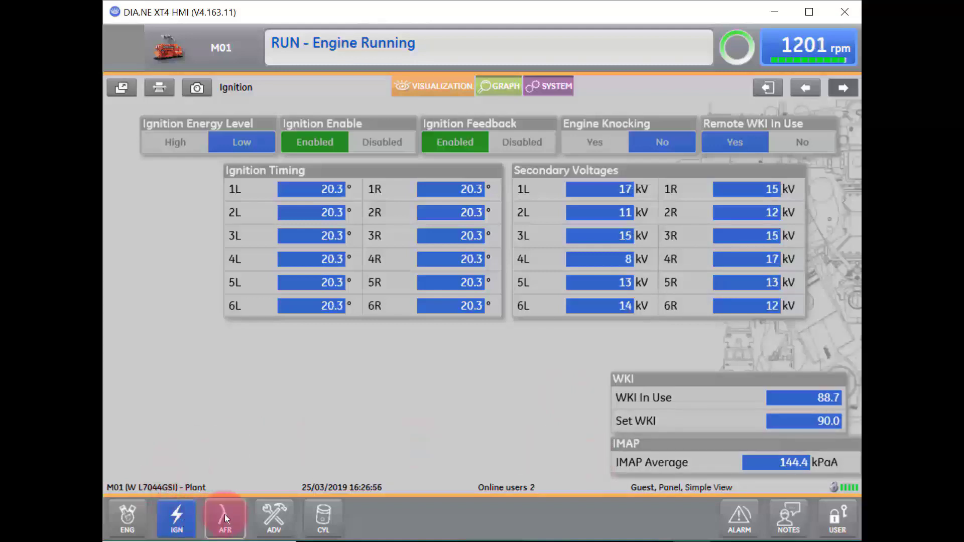
# Switch to the Air Fuel Ratio page and bring up the ADV page list.
pyautogui.click(236, 520)
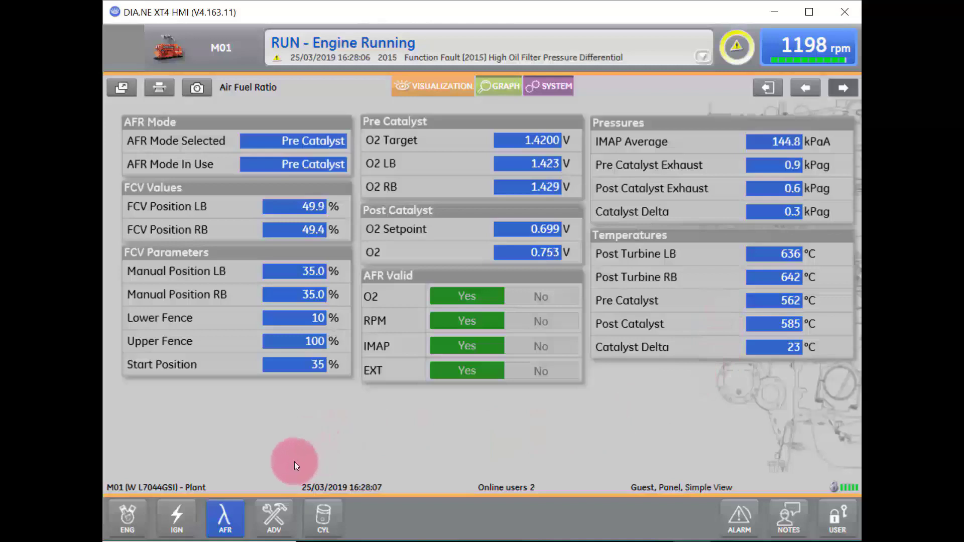
pyautogui.click(276, 515)
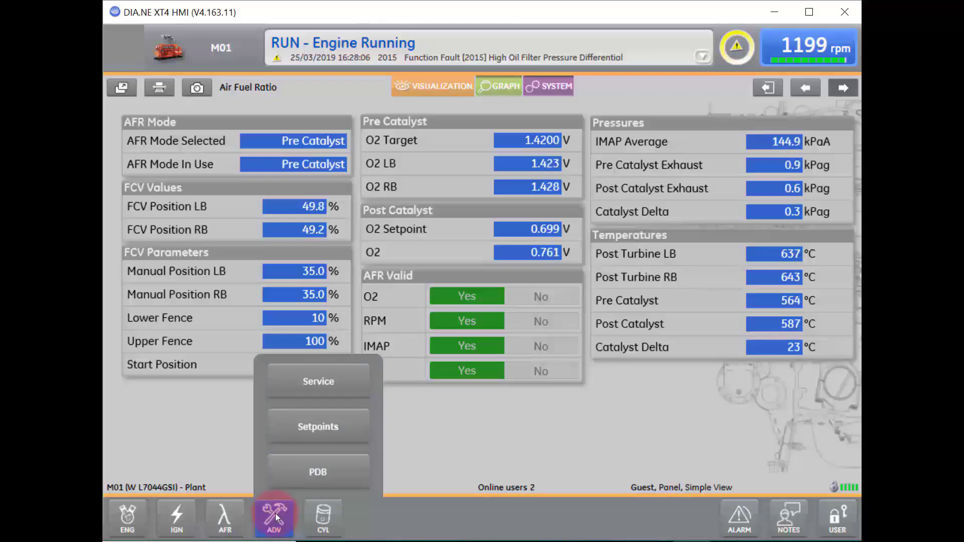
# Review the Service page readings, then switch to the Setpoints page through ADV.
pyautogui.click(305, 383)
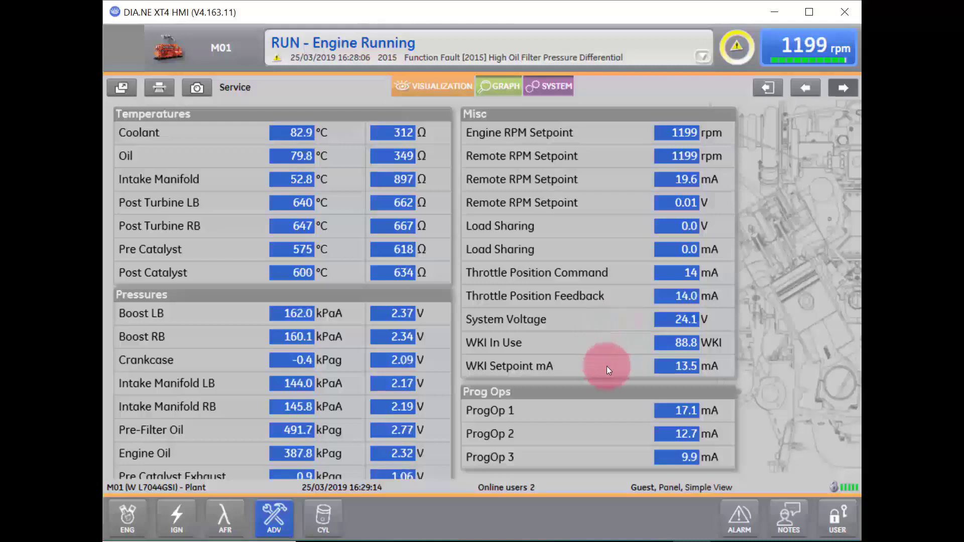
pyautogui.click(274, 512)
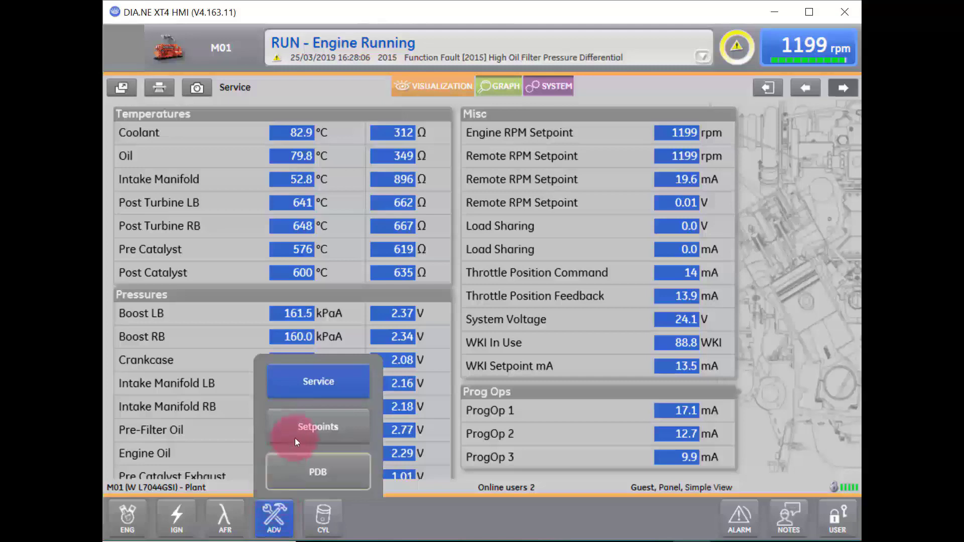
pyautogui.click(331, 428)
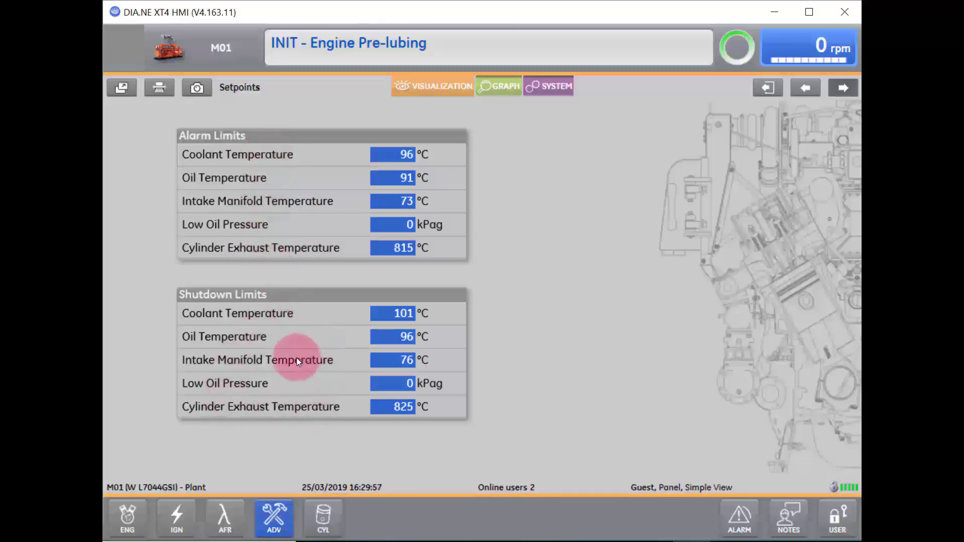
# Choose PDB from the ADV list to view circuit currents and 24.2 V system voltage.
pyautogui.click(275, 522)
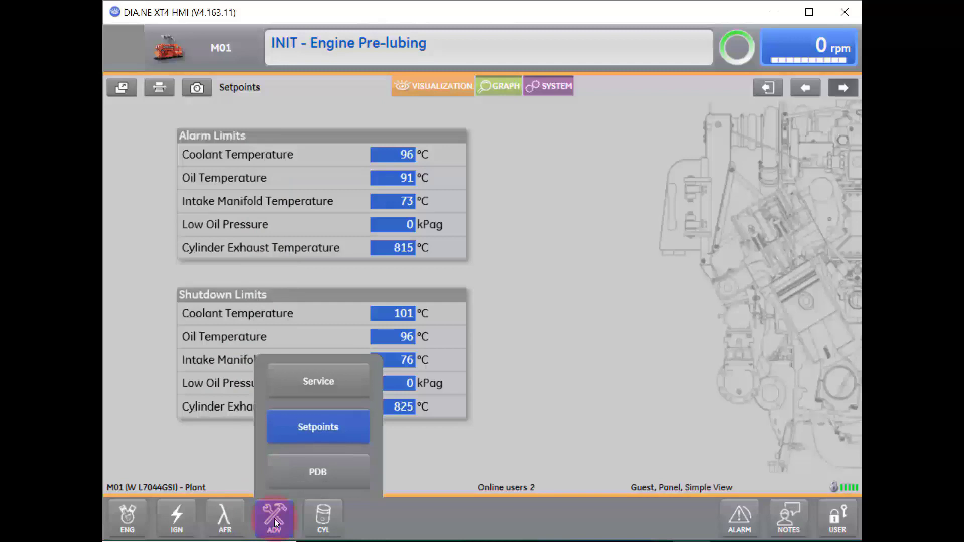
pyautogui.click(340, 475)
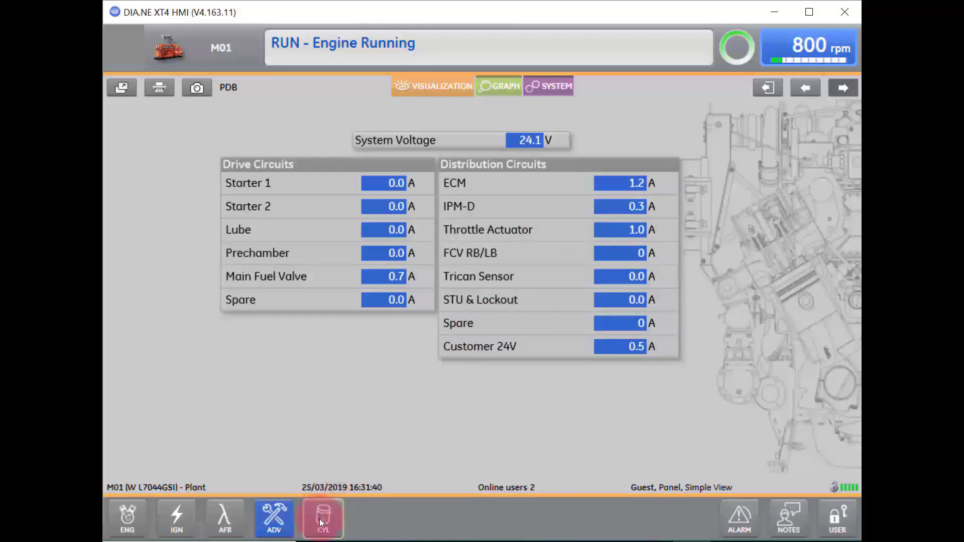
# Open the CYL popup from the PDB page's bottom bar.
pyautogui.click(322, 524)
# Show Cylinder Specific Values with per-cylinder ignition timing, exhaust temperatures and secondary voltages.
pyautogui.click(372, 385)
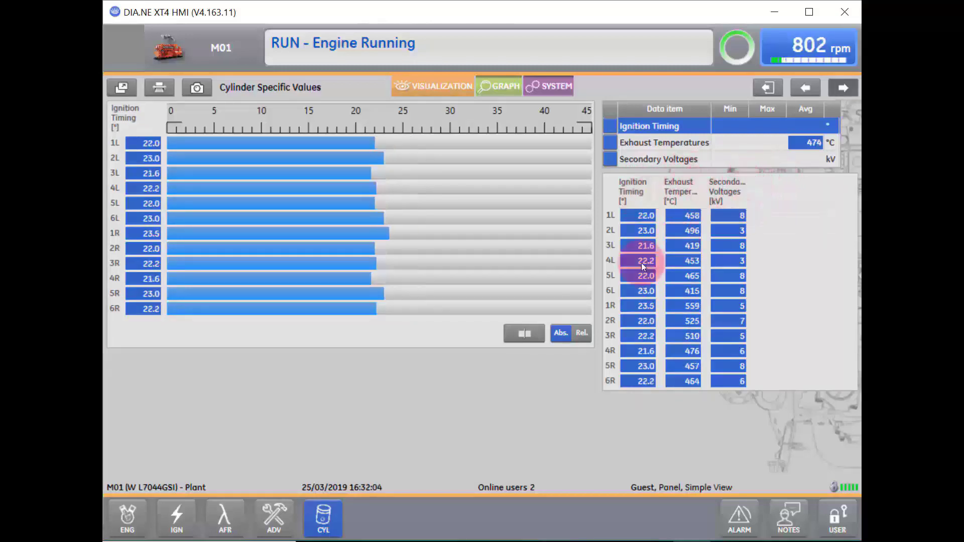
# View Main Bearing Temps, then the twelve-cylinder Firing Order page, then the trend graph.
pyautogui.click(330, 522)
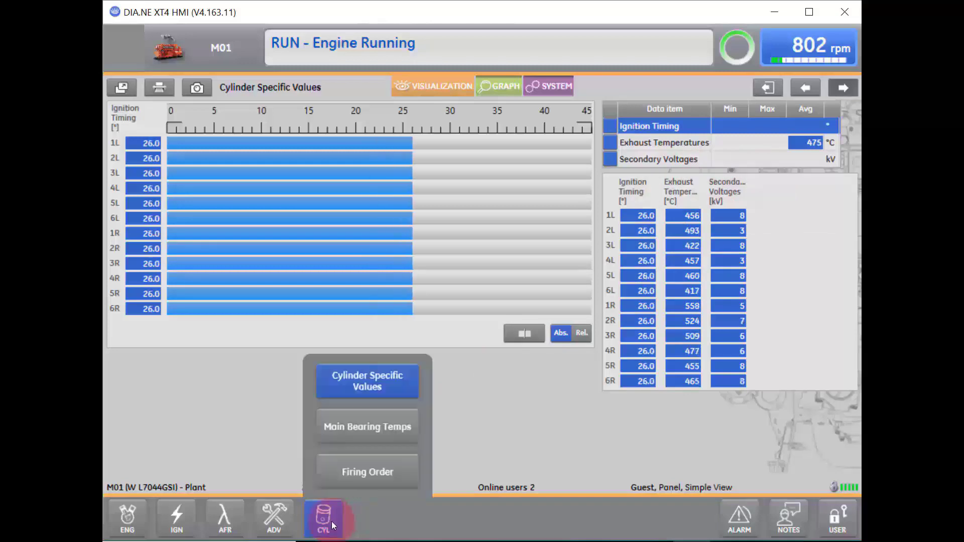
pyautogui.click(370, 427)
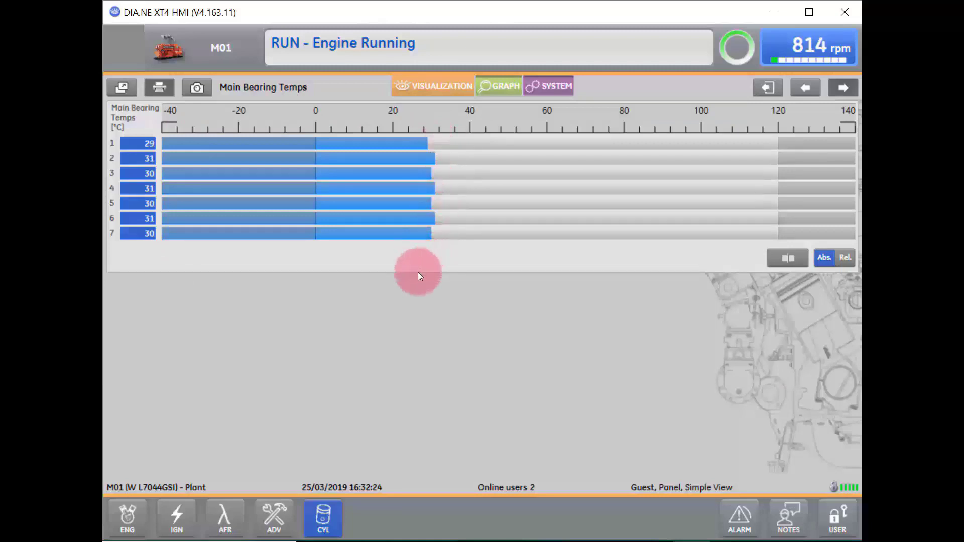
pyautogui.click(322, 522)
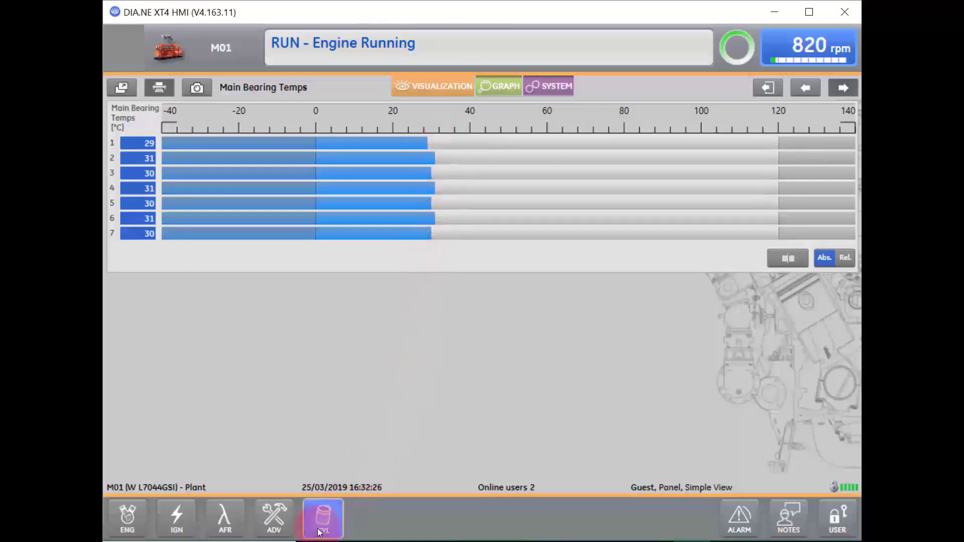
pyautogui.click(360, 472)
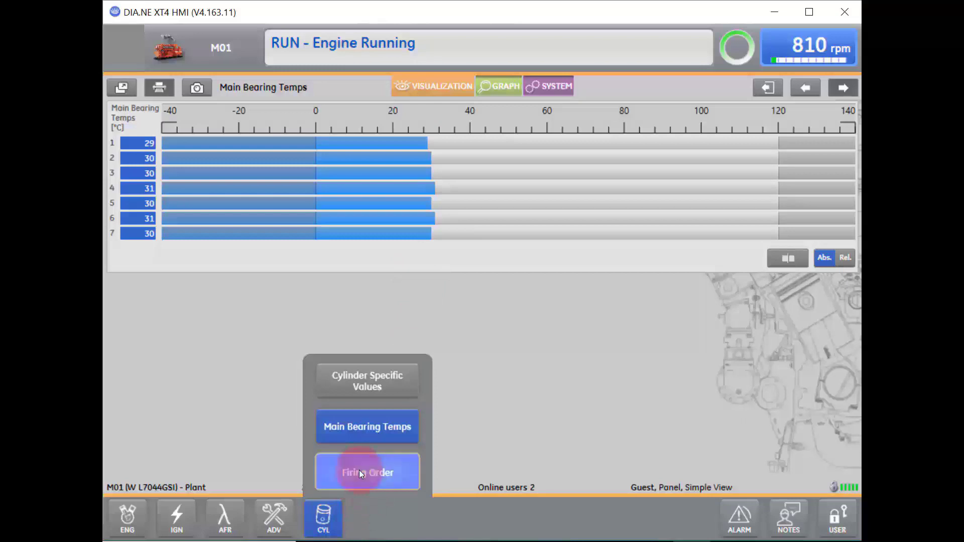
pyautogui.click(646, 351)
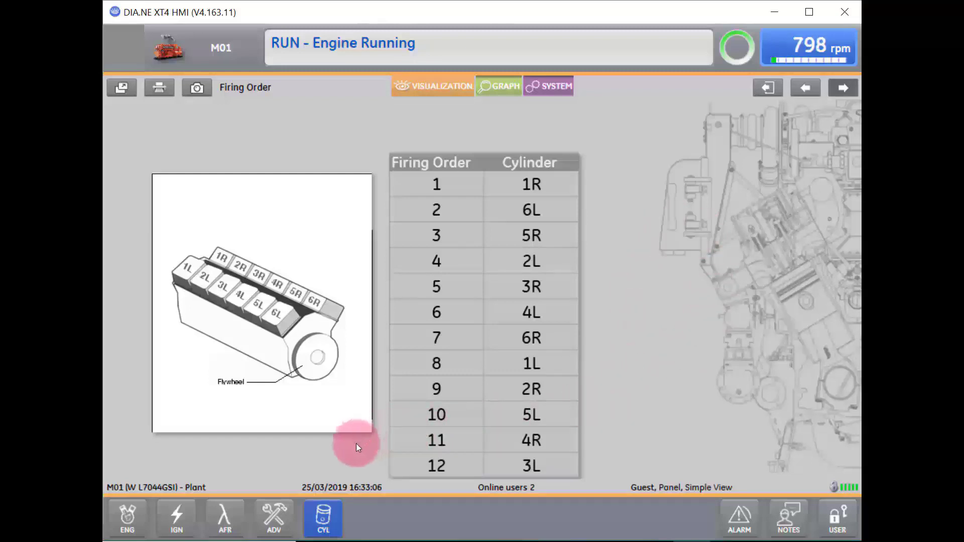
pyautogui.click(499, 87)
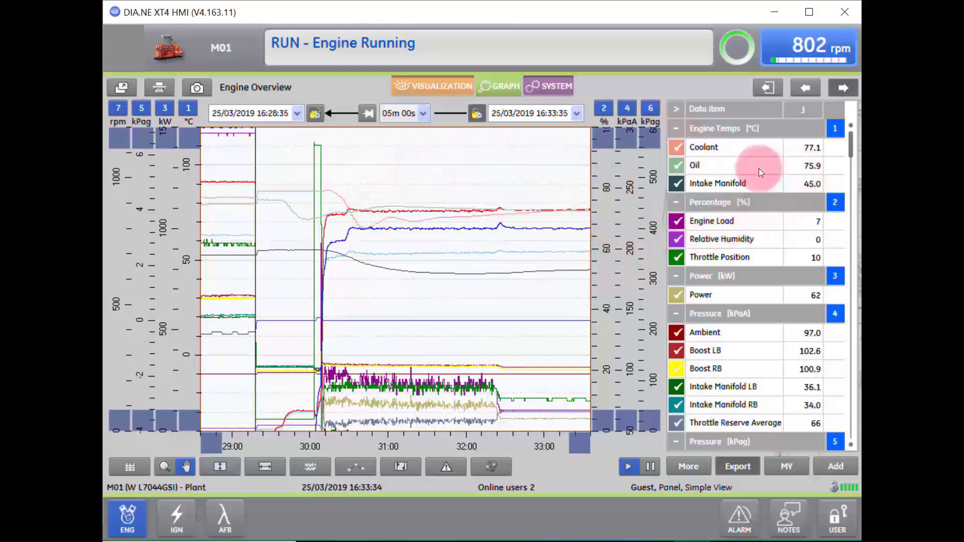
# Hide the Coolant, Oil, Intake, Load, Humidity, Throttle, Ambient, Boost and Intake Manifold LB traces.
pyautogui.click(672, 148)
pyautogui.click(677, 165)
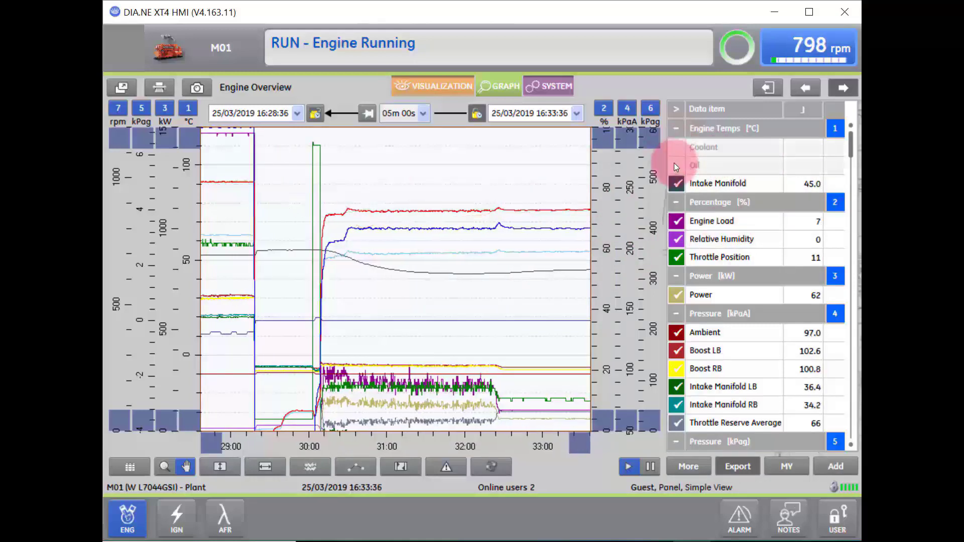
pyautogui.click(678, 184)
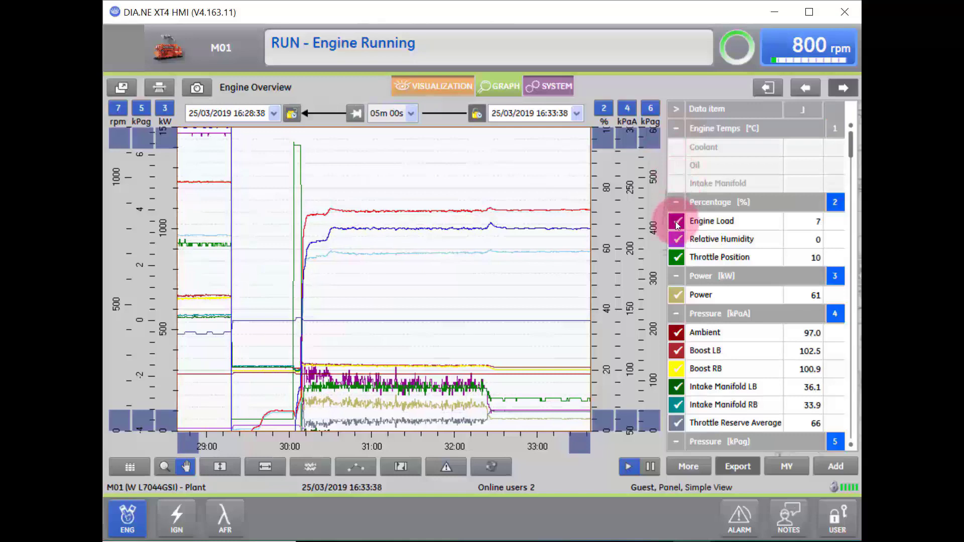
pyautogui.click(678, 221)
pyautogui.click(676, 239)
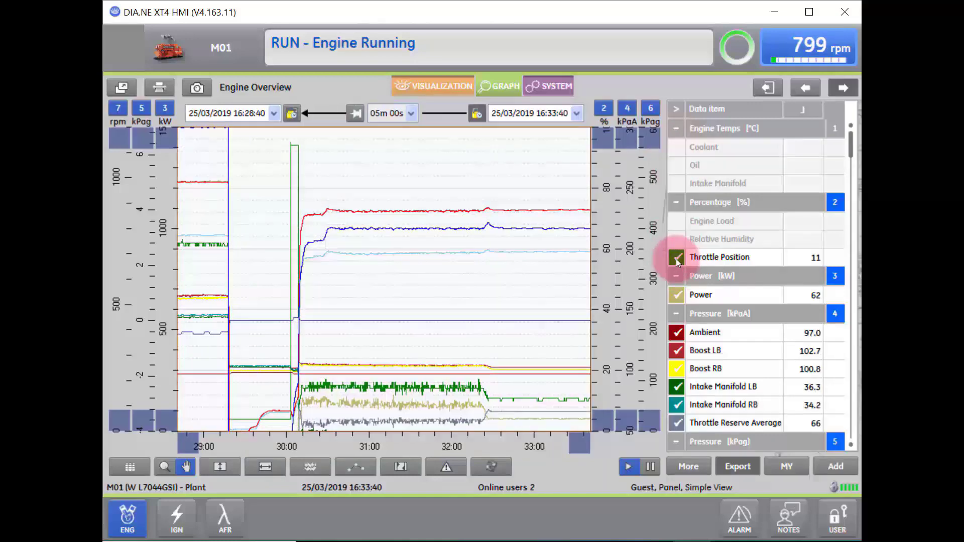
pyautogui.click(676, 258)
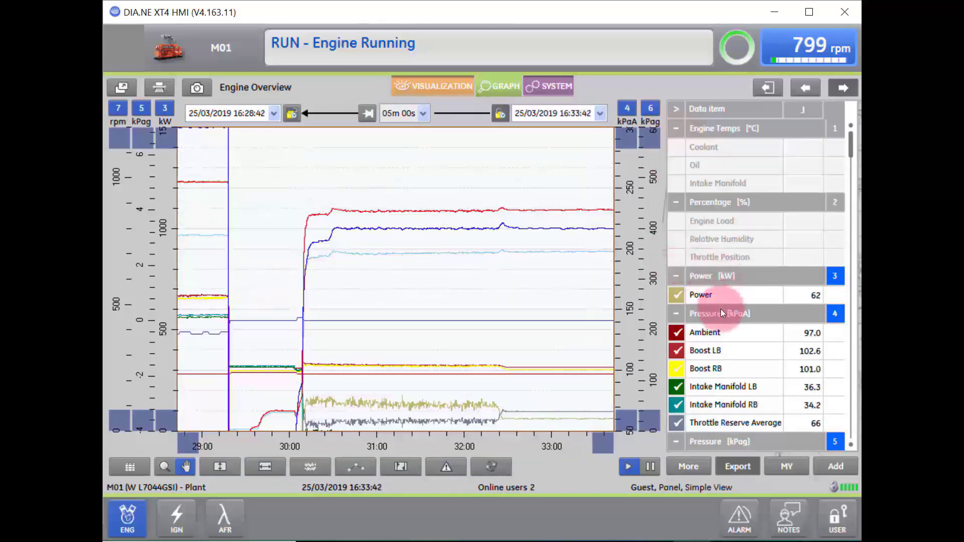
pyautogui.click(678, 334)
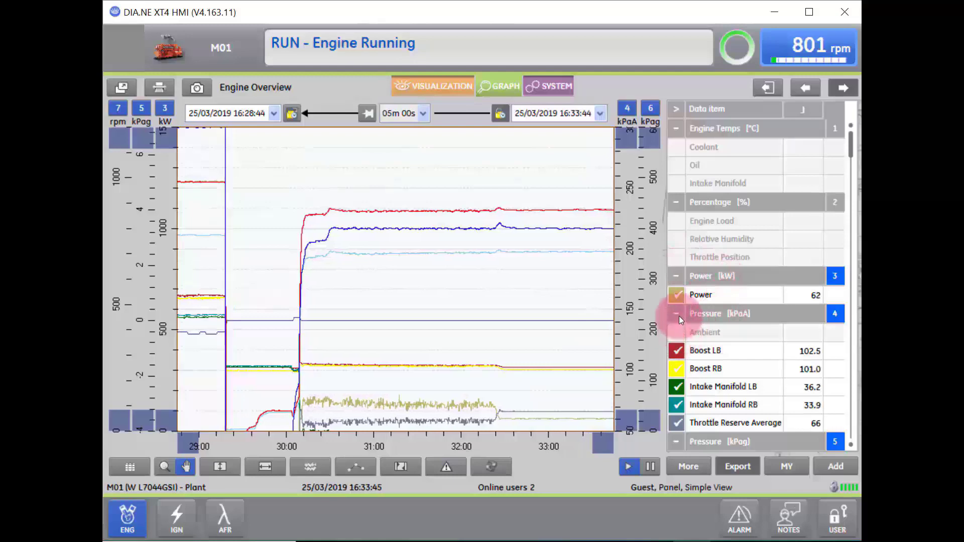
pyautogui.click(677, 351)
pyautogui.click(677, 369)
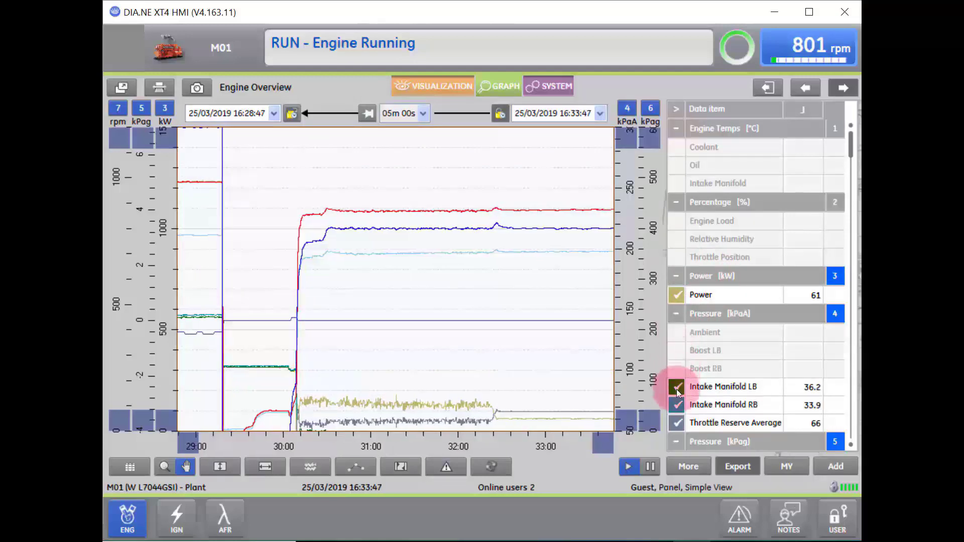
pyautogui.click(677, 388)
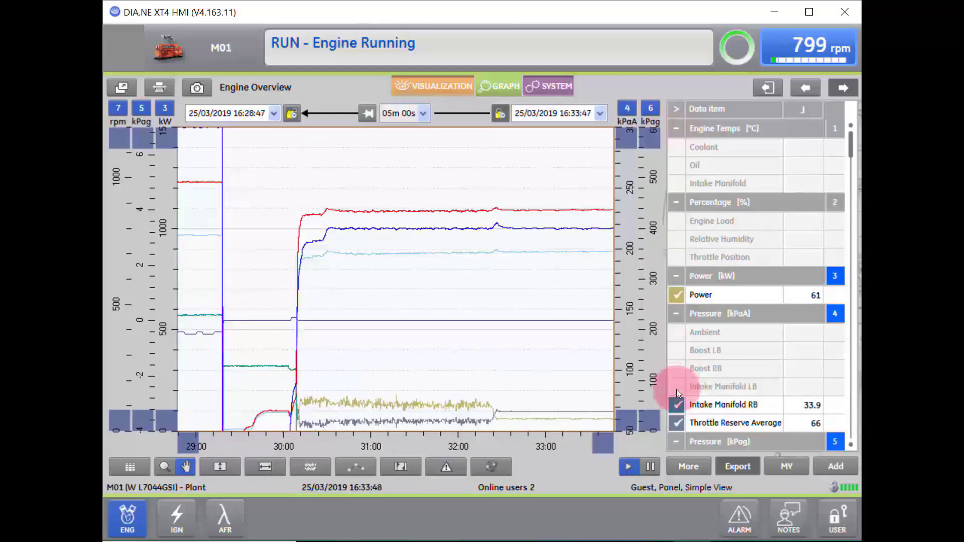
# Collapse the Pressure group and hide the Crankcase, Oil Post/Pre-Filter and Engine speed traces.
pyautogui.click(676, 315)
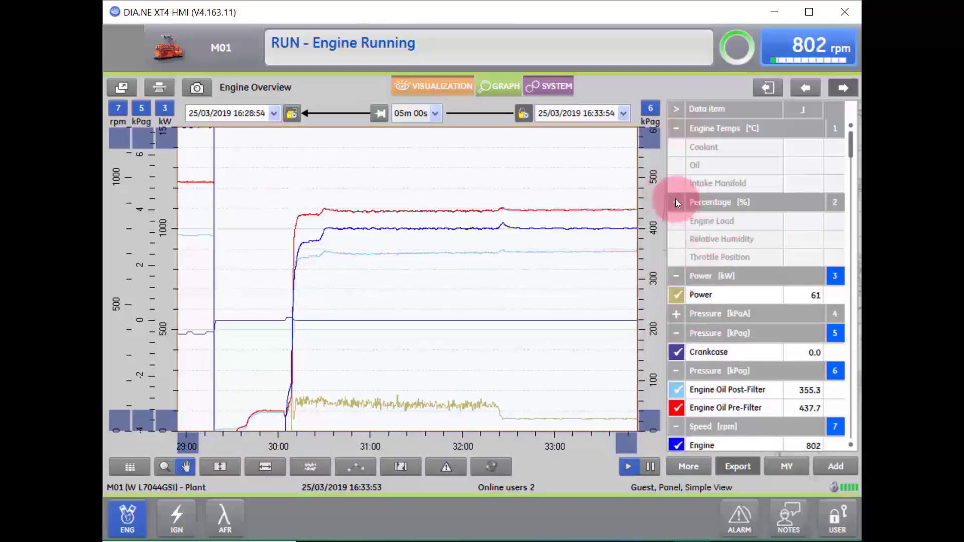
pyautogui.click(676, 314)
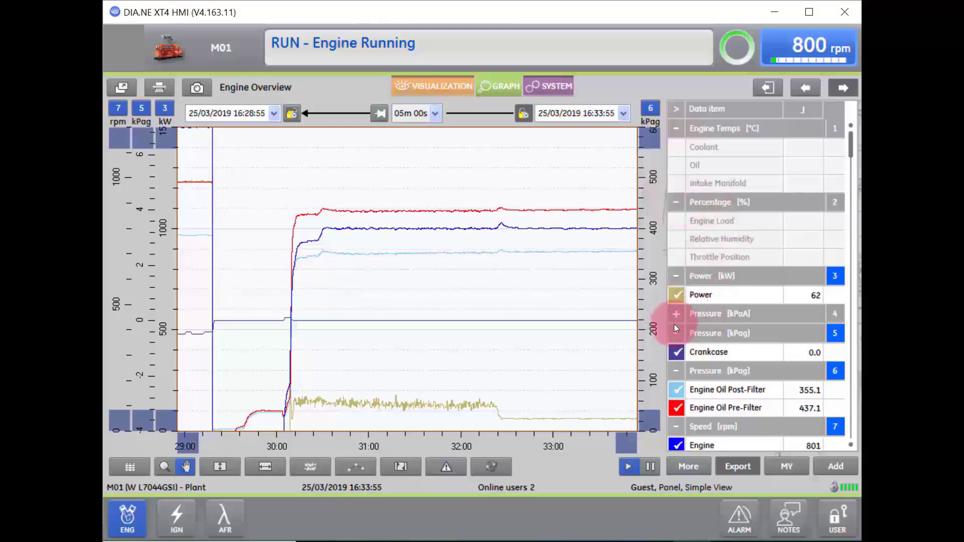
pyautogui.click(677, 352)
pyautogui.click(676, 391)
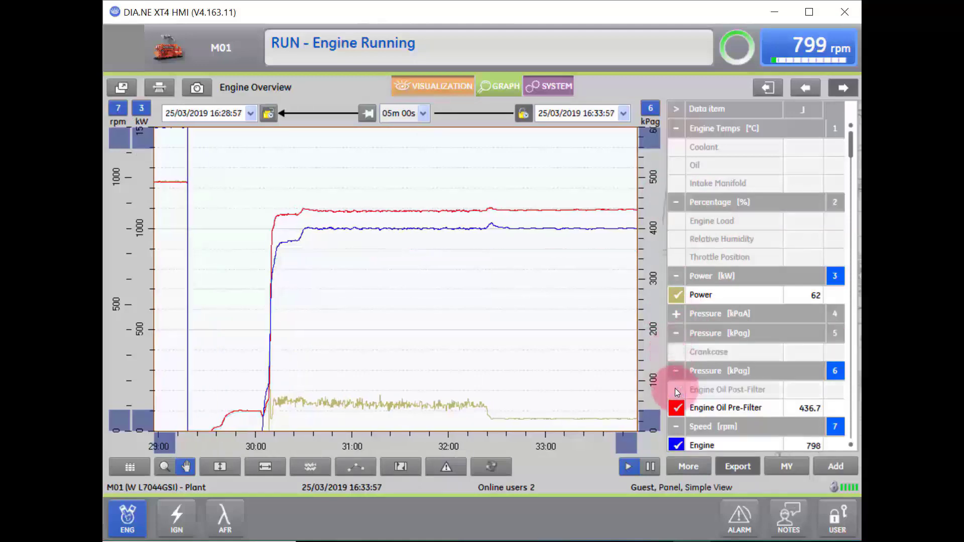
pyautogui.click(677, 408)
pyautogui.click(678, 444)
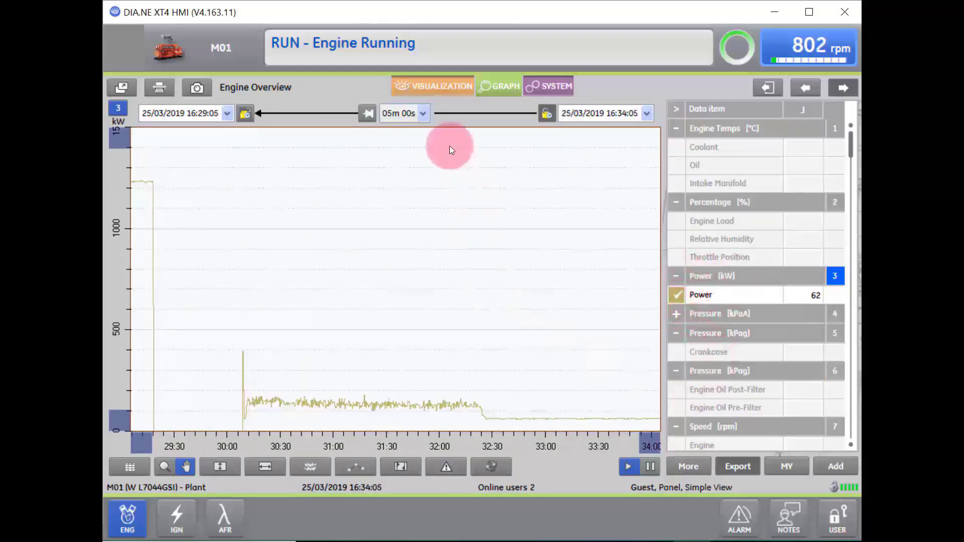
# Try 01h, then 1d, then 28d 23h spans on the power graph.
pyautogui.click(421, 114)
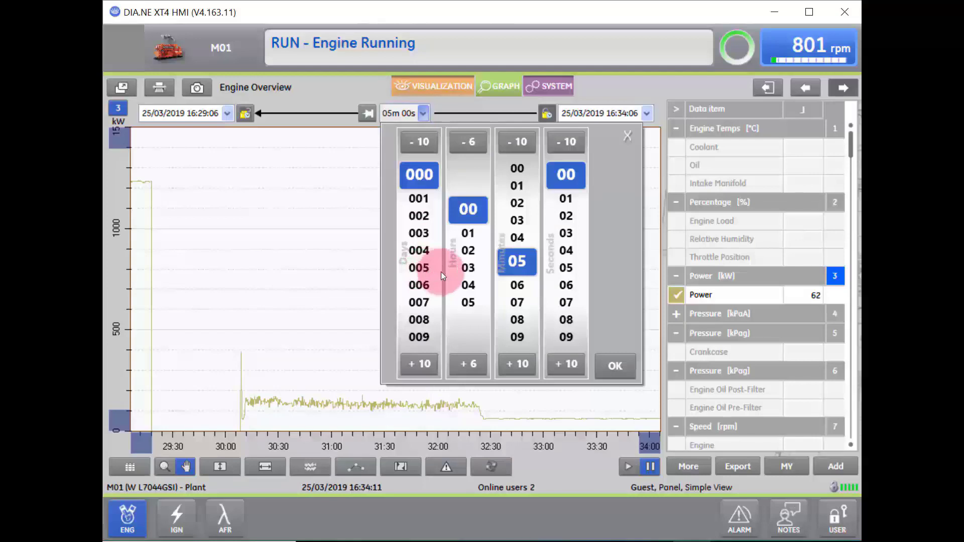
pyautogui.click(474, 232)
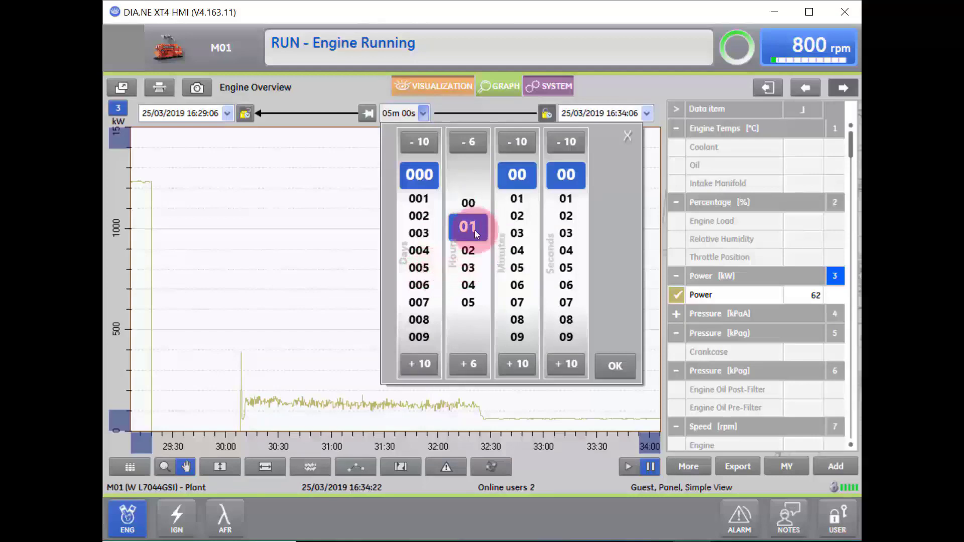
pyautogui.click(627, 371)
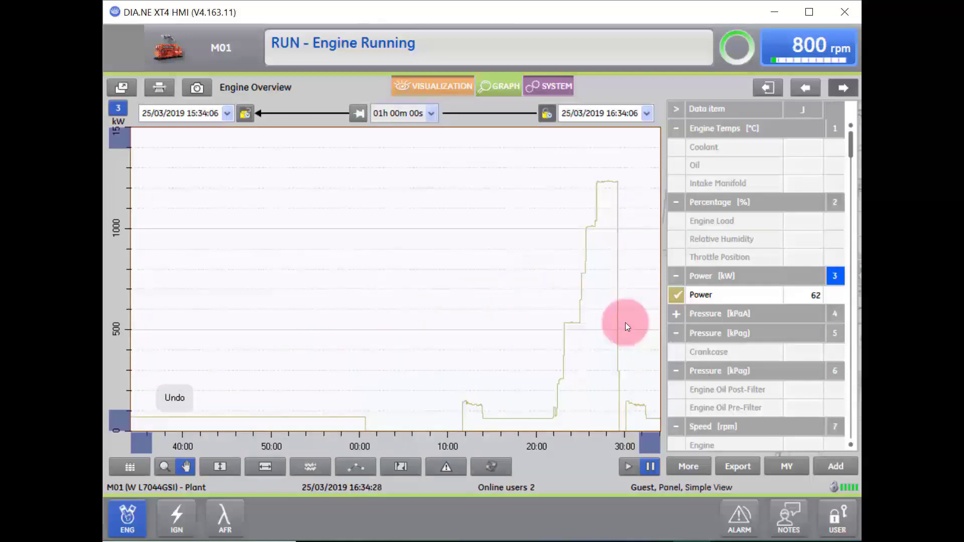
pyautogui.click(432, 114)
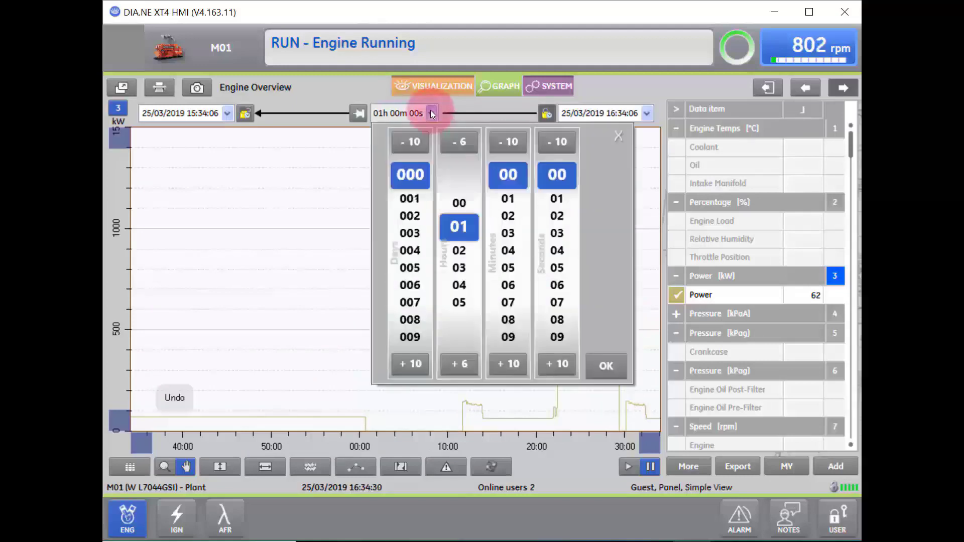
pyautogui.click(412, 201)
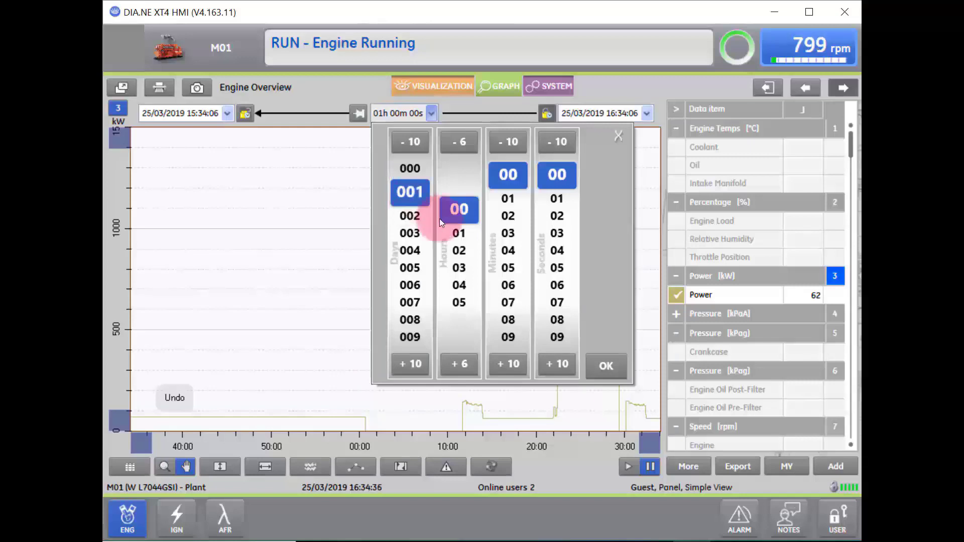
pyautogui.click(619, 365)
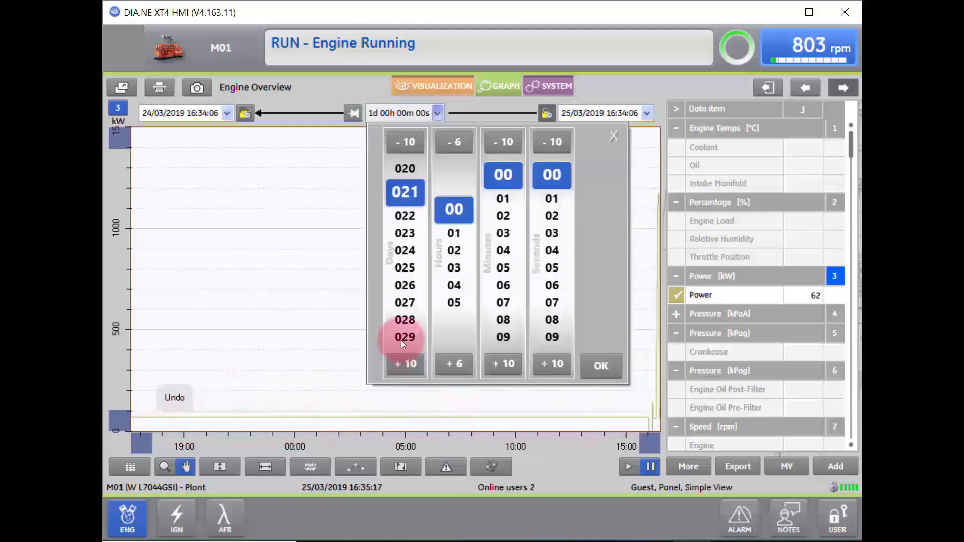
pyautogui.click(401, 338)
pyautogui.click(603, 364)
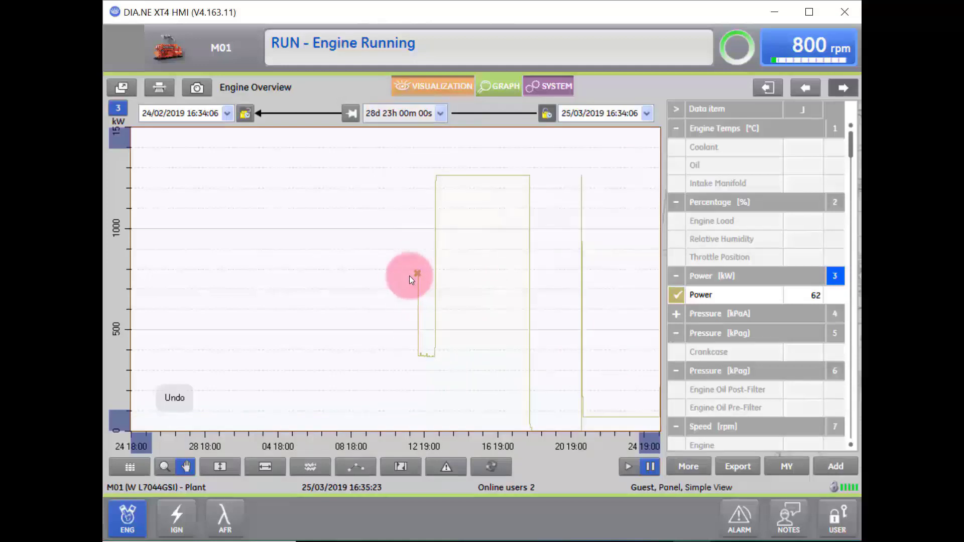
# Reset the graph span to 01h 00m 00s by clearing the days.
pyautogui.click(440, 115)
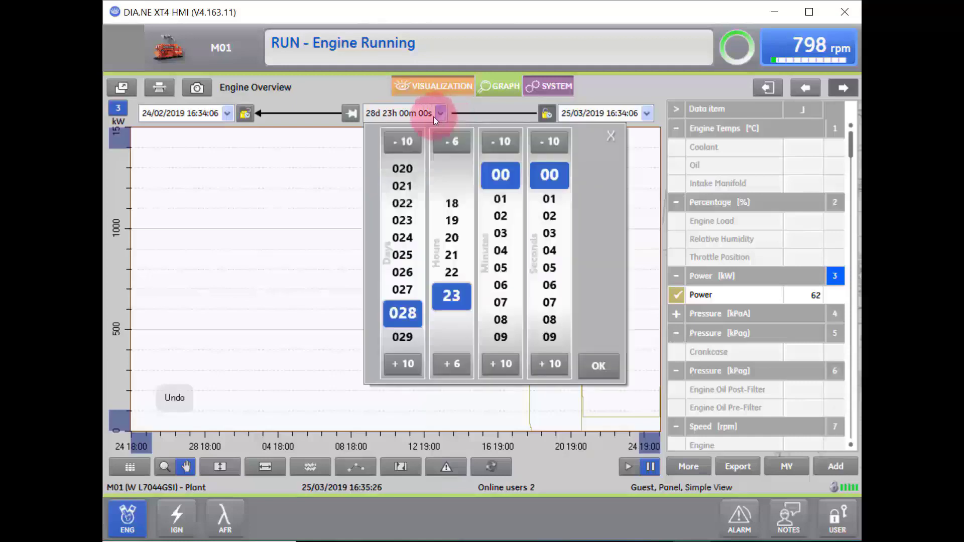
pyautogui.click(409, 136)
pyautogui.click(409, 136)
pyautogui.click(408, 168)
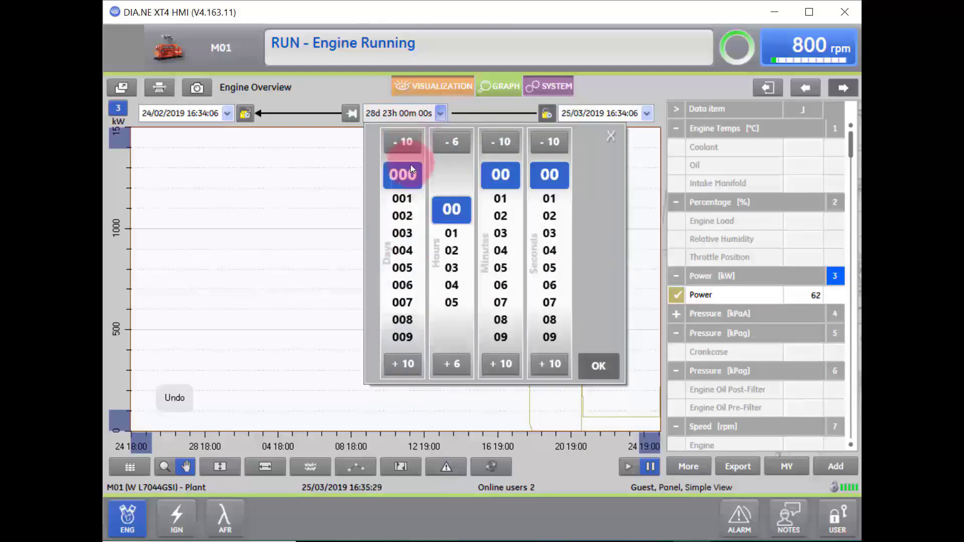
pyautogui.click(467, 213)
pyautogui.click(457, 232)
pyautogui.click(603, 362)
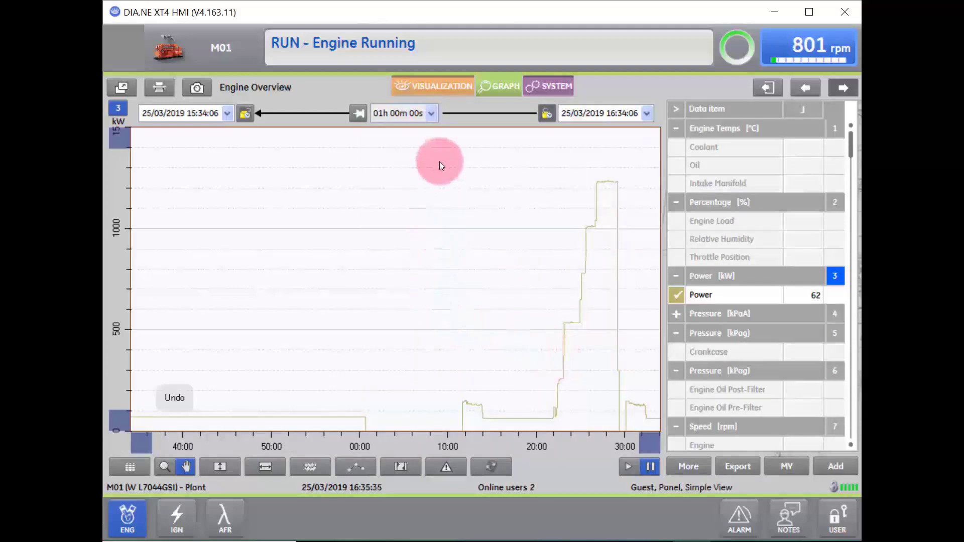
# Set the graph start date to 11/03/2019 from the March 2019 calendar.
pyautogui.click(229, 114)
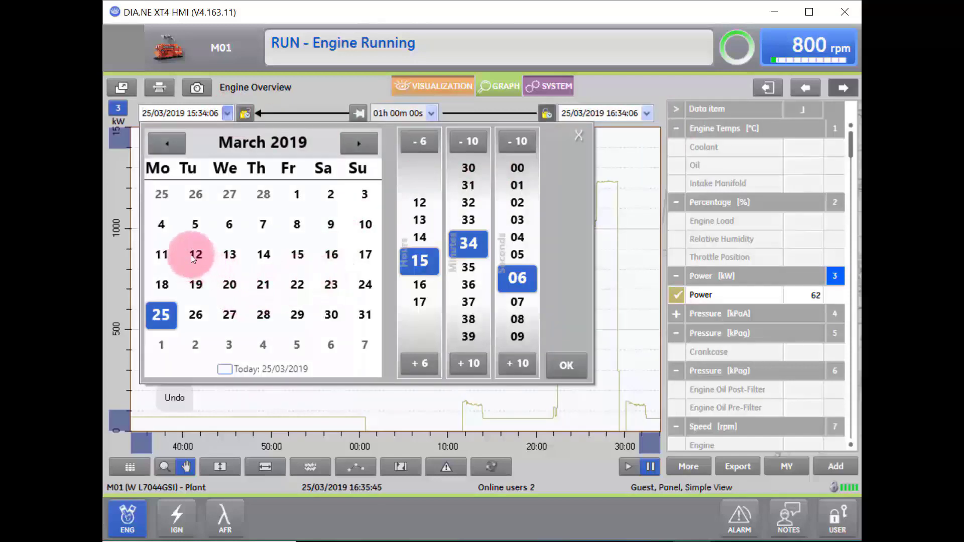
pyautogui.click(161, 257)
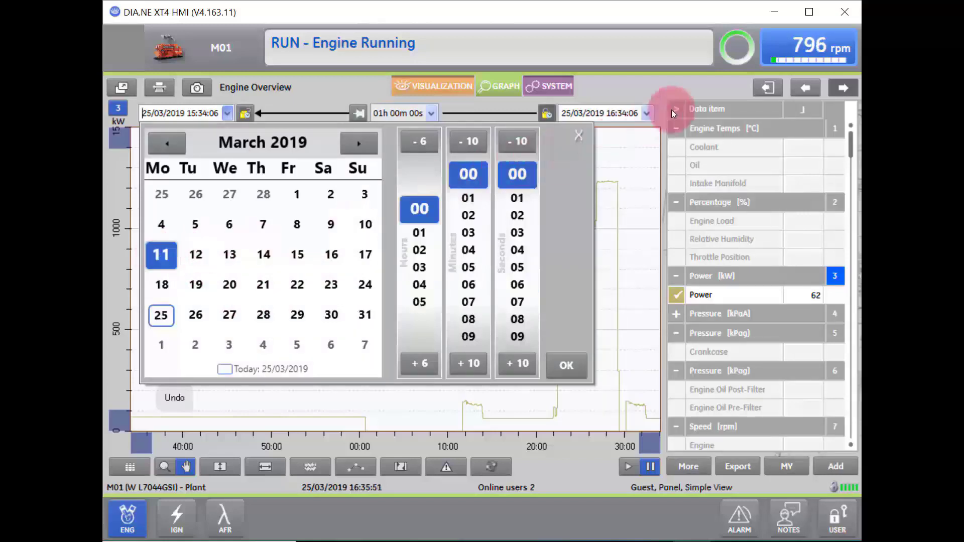
pyautogui.click(420, 209)
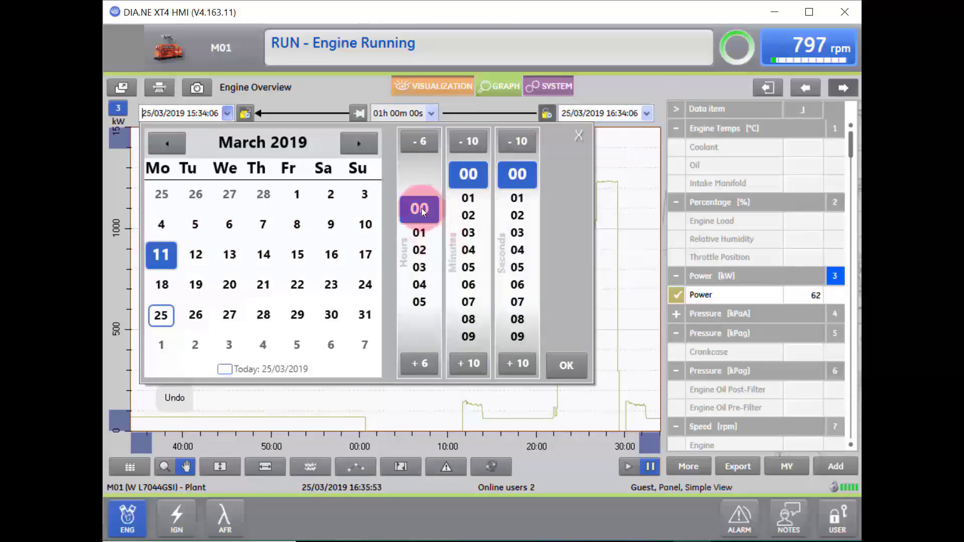
# Add Engine Load, Relative Humidity and Throttle Position traces to the Power graph.
pyautogui.click(678, 222)
pyautogui.click(680, 238)
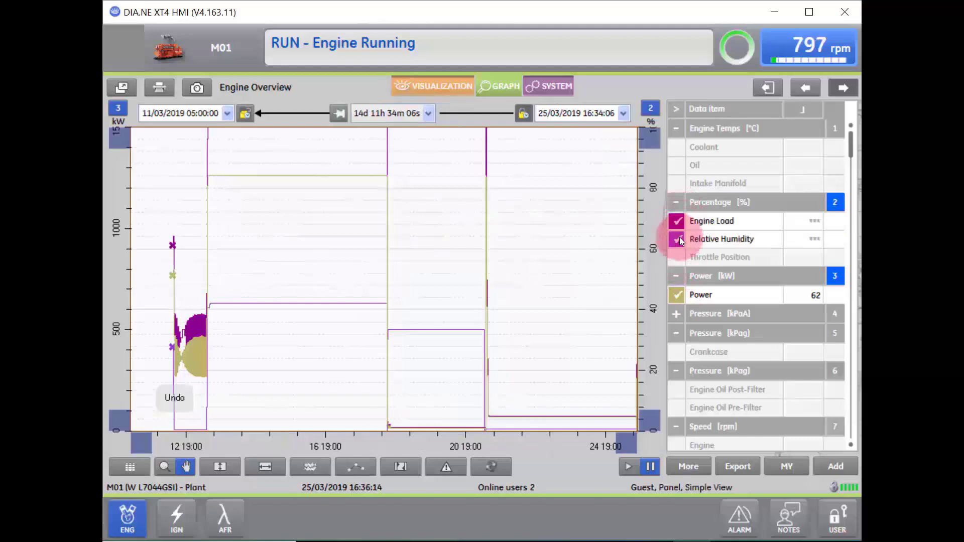
pyautogui.click(675, 258)
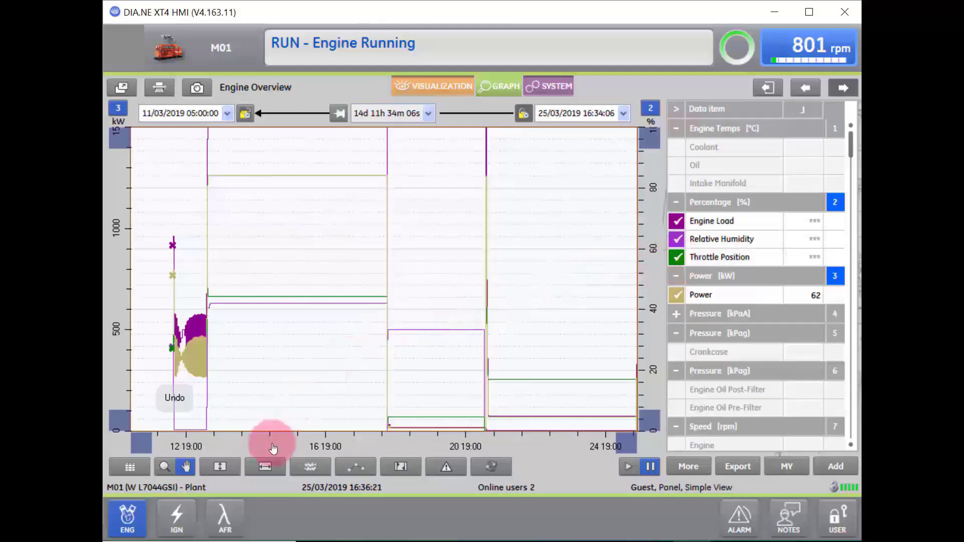
pyautogui.moveTo(615, 423); pyautogui.dragTo(504, 93)
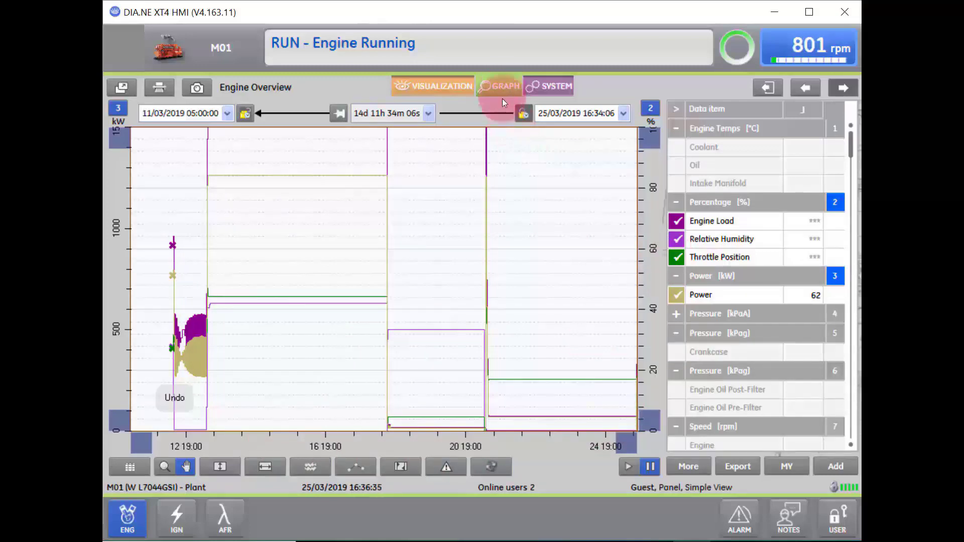
pyautogui.click(552, 88)
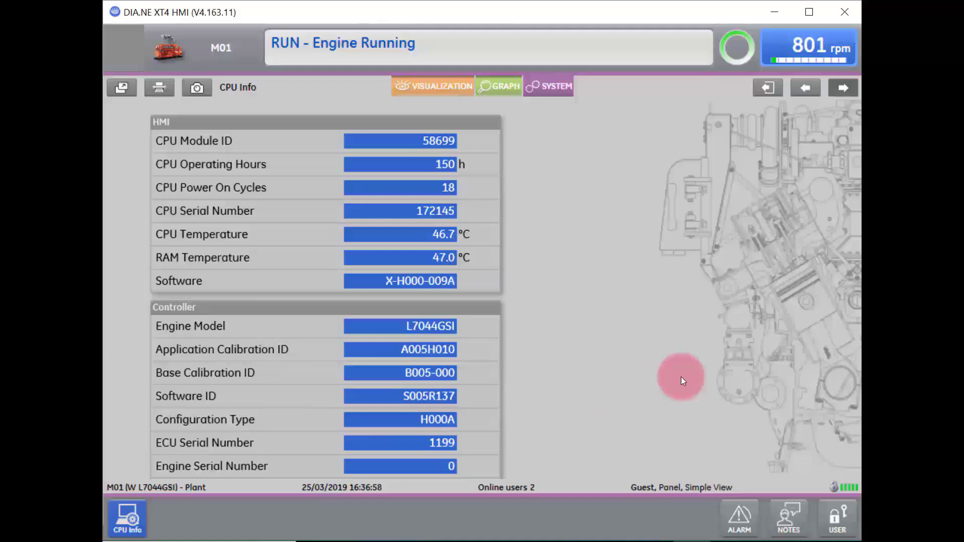
# Go from the CPU Info page to user access via the USER button.
pyautogui.click(848, 524)
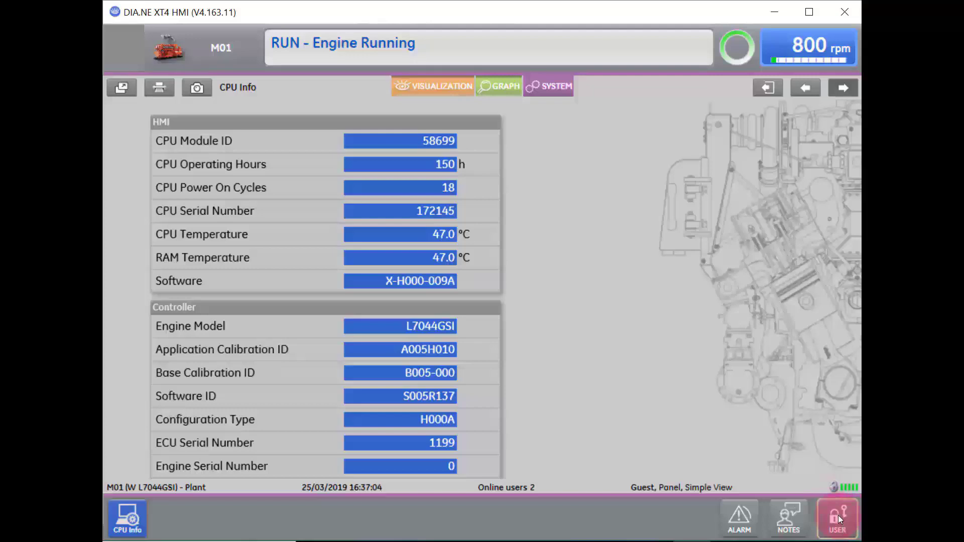
# Log in as the Customer user by entering the PIN on the keypad.
pyautogui.click(839, 516)
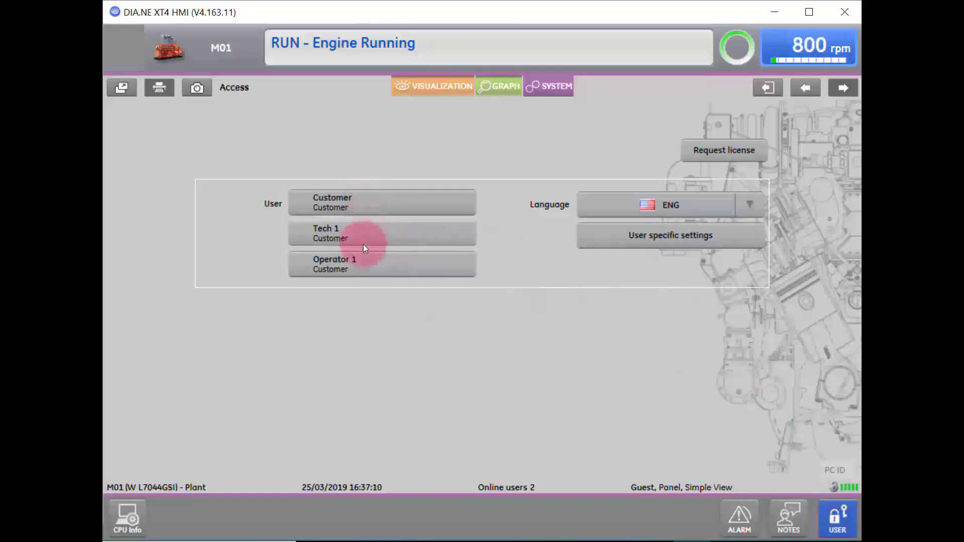
pyautogui.click(388, 203)
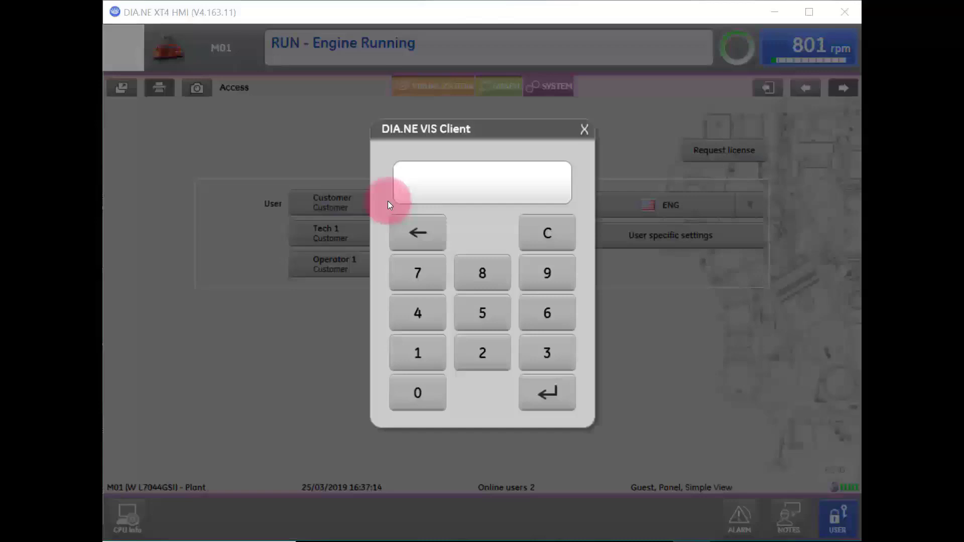
pyautogui.write('******')
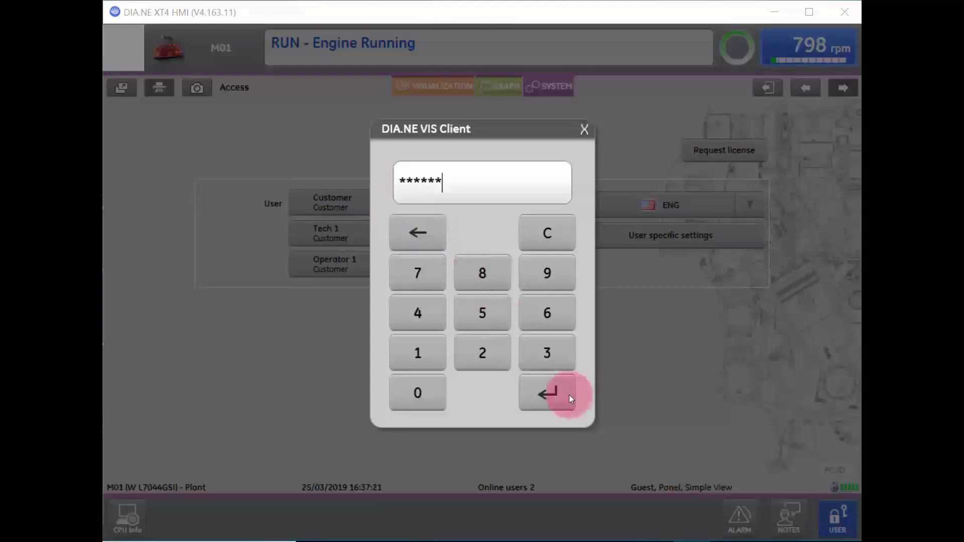
pyautogui.click(539, 397)
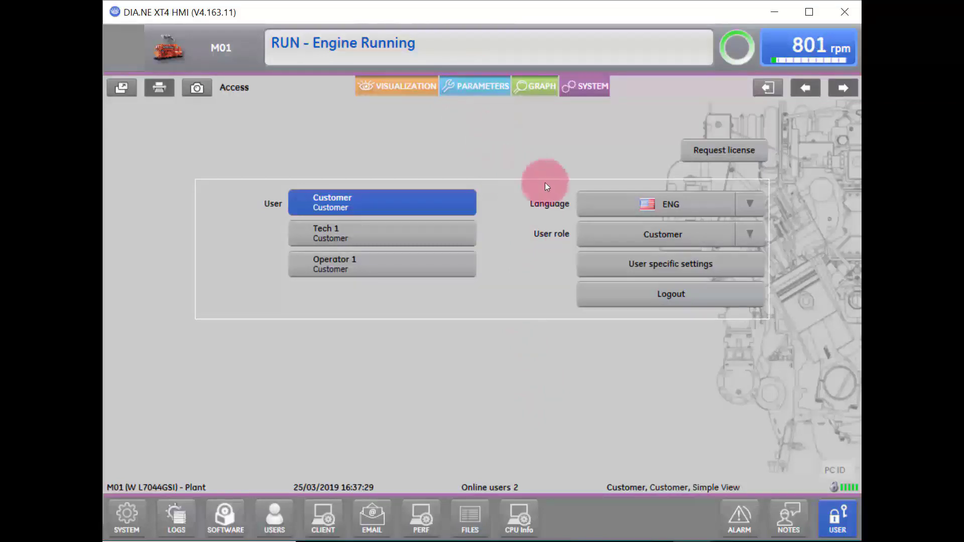
# Show the engine Overview page with live pressures, temperatures and operating hours.
pyautogui.click(399, 87)
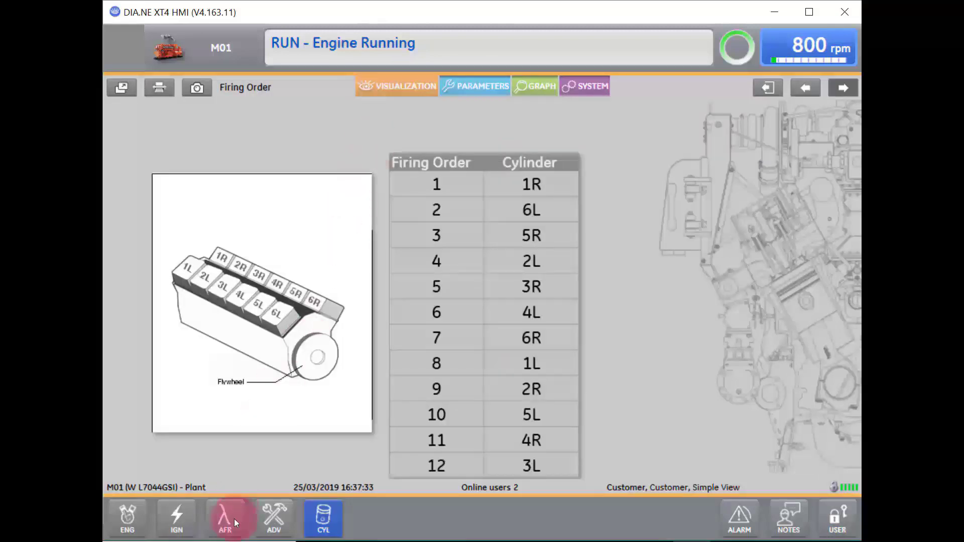
pyautogui.click(137, 515)
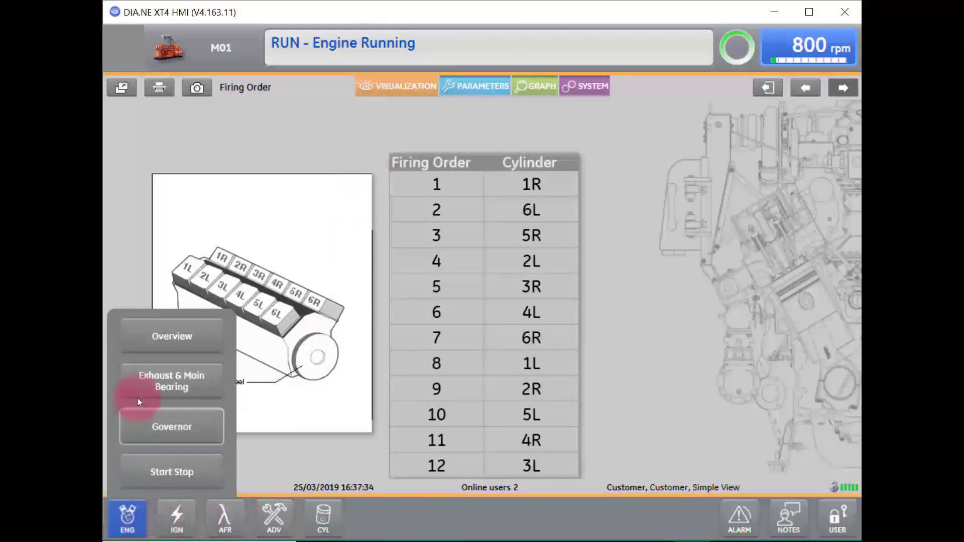
pyautogui.click(148, 334)
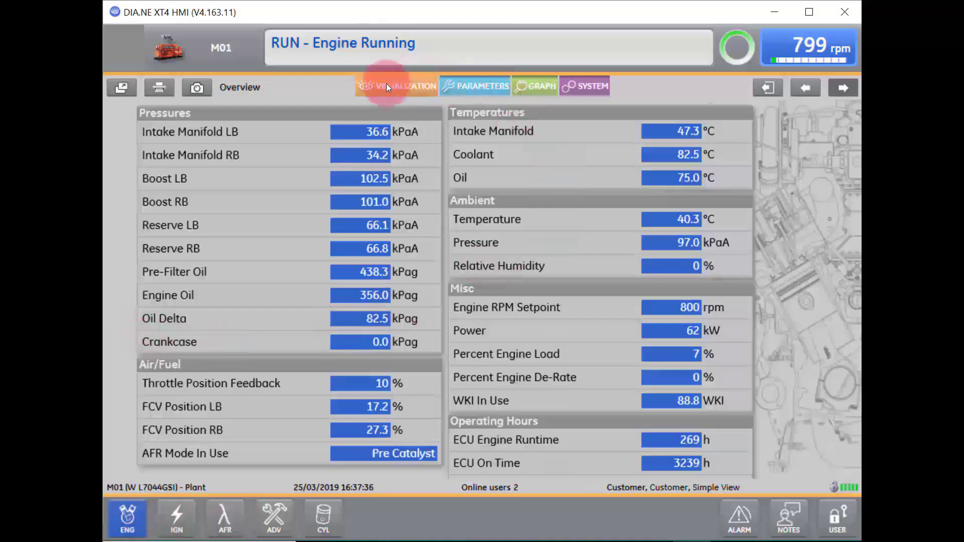
pyautogui.click(474, 87)
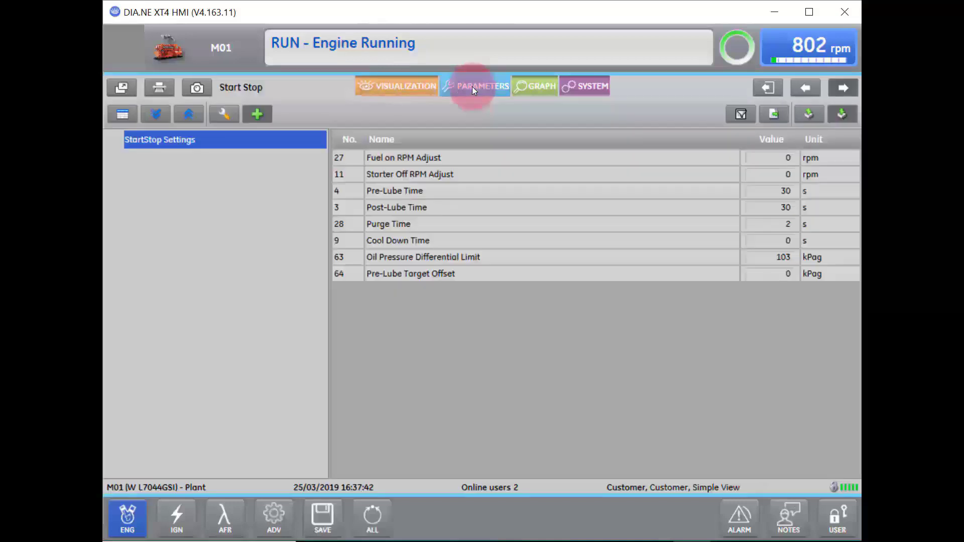
# Return from the live overview to the Start Stop Settings parameter page.
pyautogui.click(360, 250)
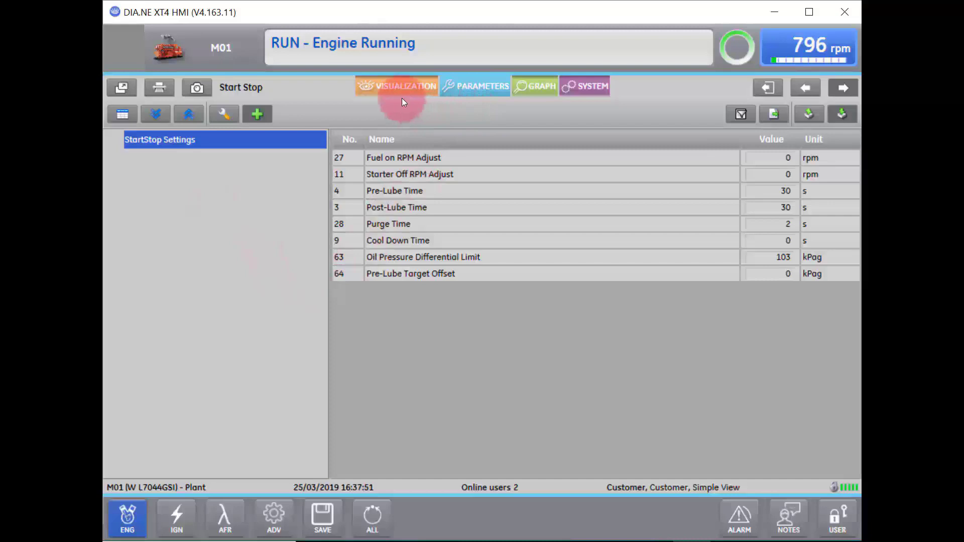
pyautogui.click(396, 85)
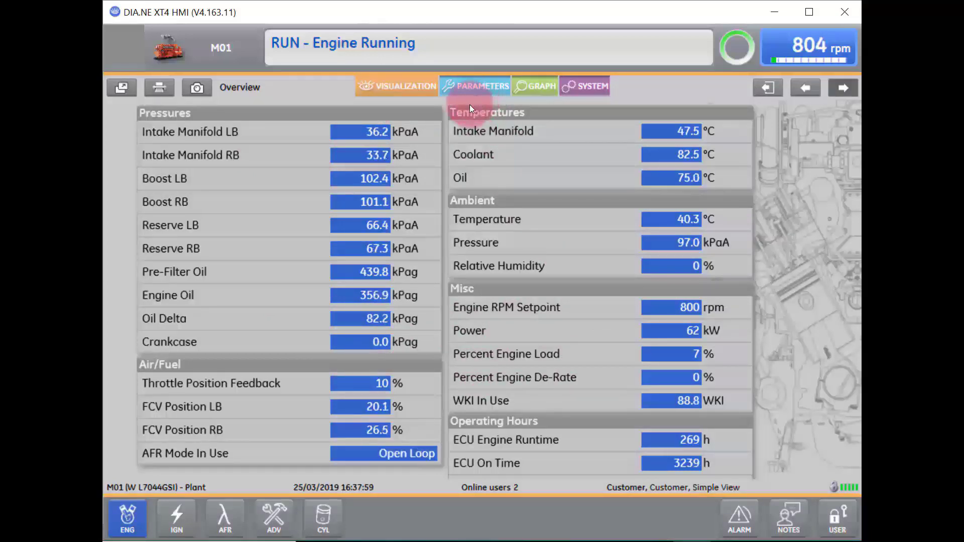
pyautogui.click(470, 87)
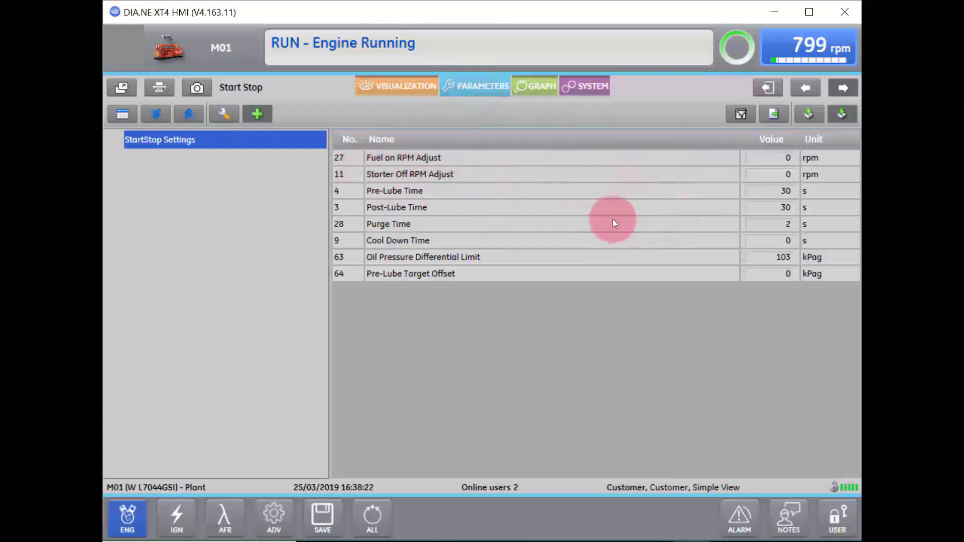
pyautogui.click(129, 521)
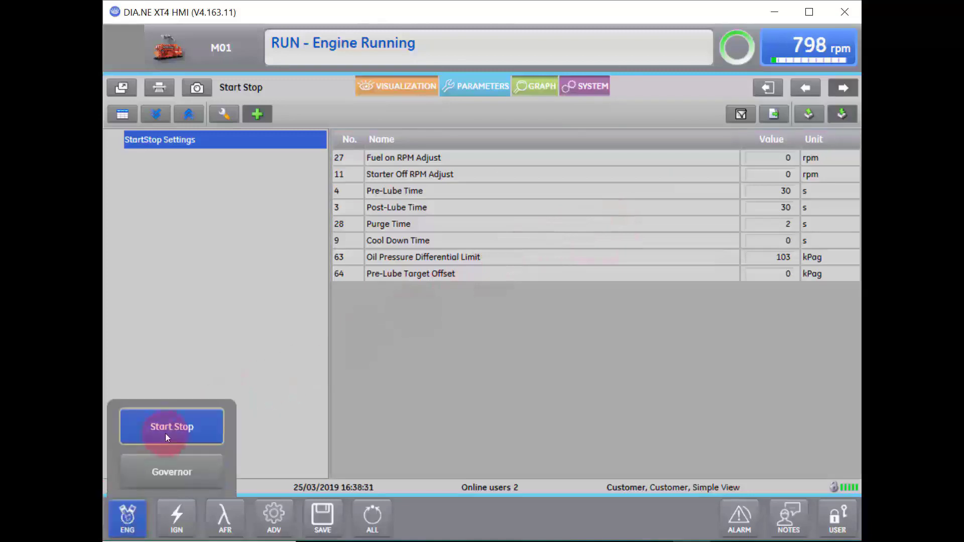
pyautogui.click(170, 428)
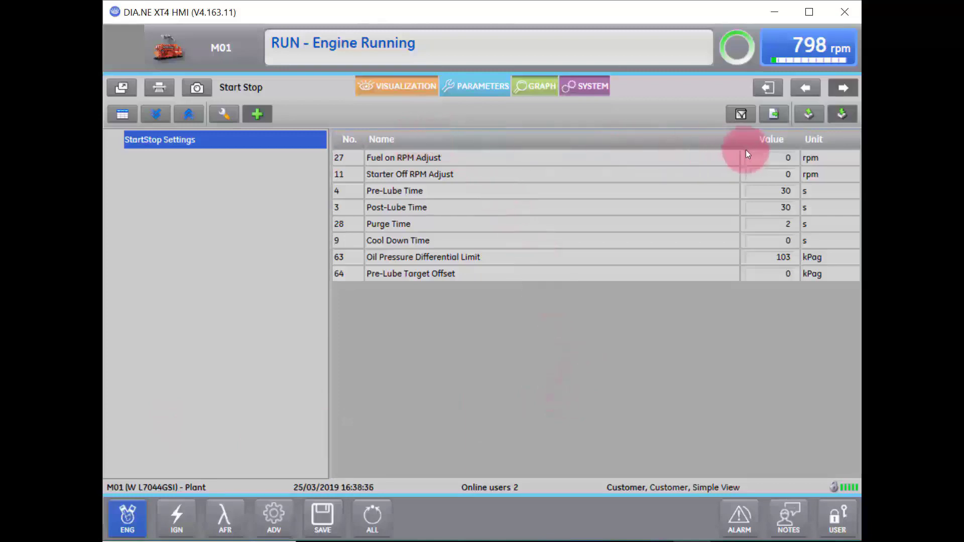
# Select the Fuel on RPM Adjust and Pre-Lube Time (30 s) settings.
pyautogui.click(774, 159)
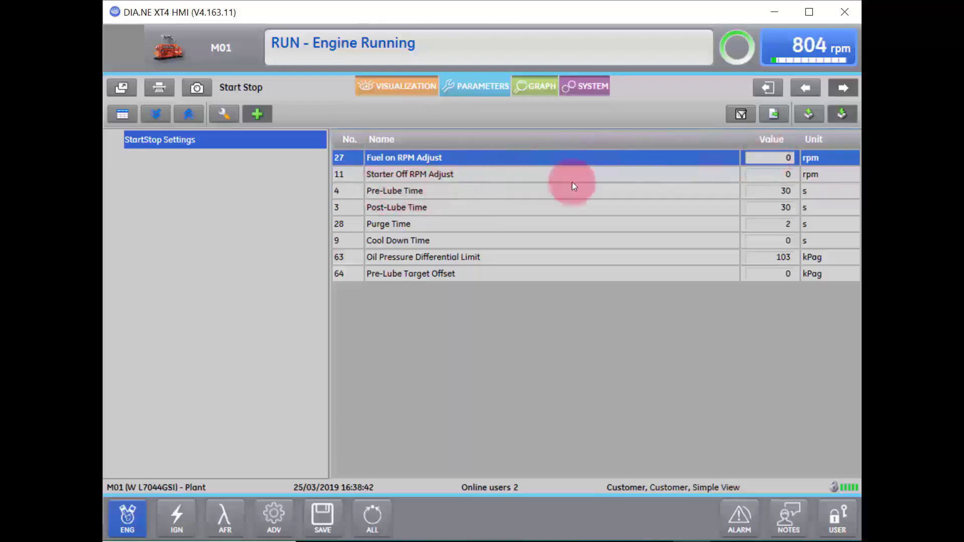
pyautogui.click(787, 191)
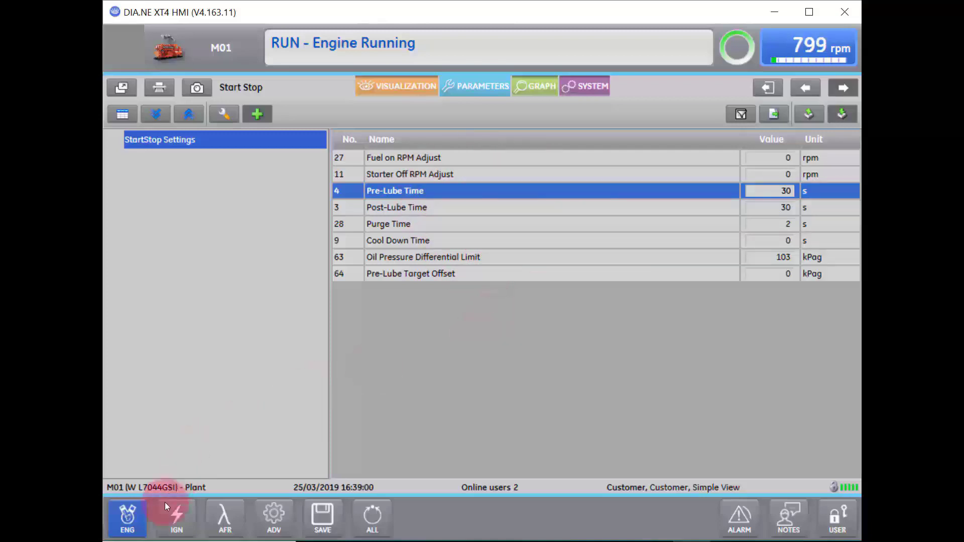
pyautogui.click(127, 518)
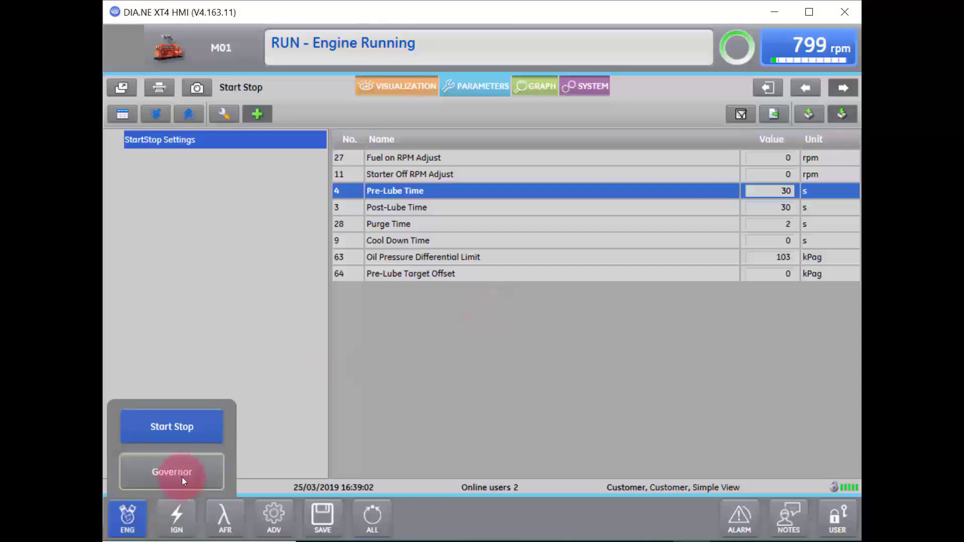
# View the Governor and Ignition pages, then the AFR page with 0.699 V and 1.419 V setpoints.
pyautogui.click(181, 477)
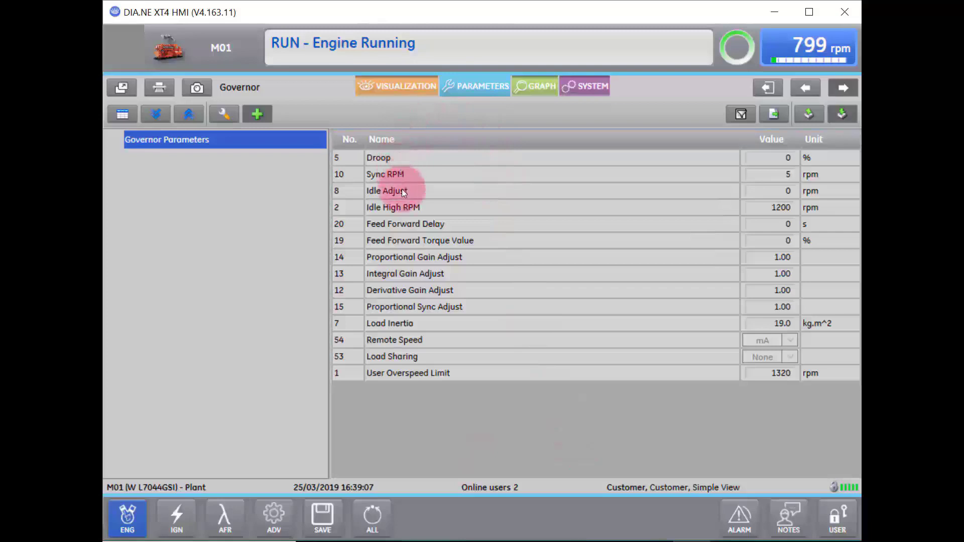
pyautogui.click(179, 521)
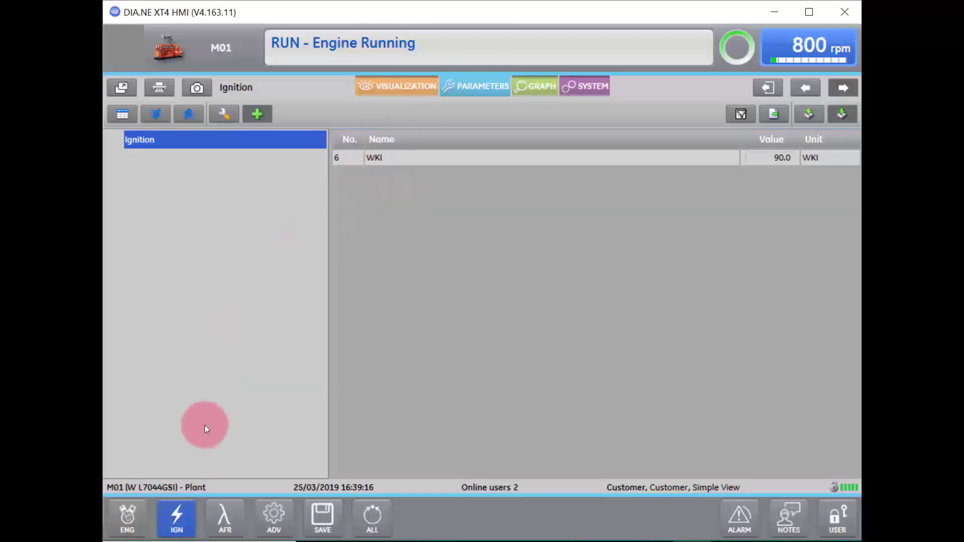
pyautogui.click(223, 519)
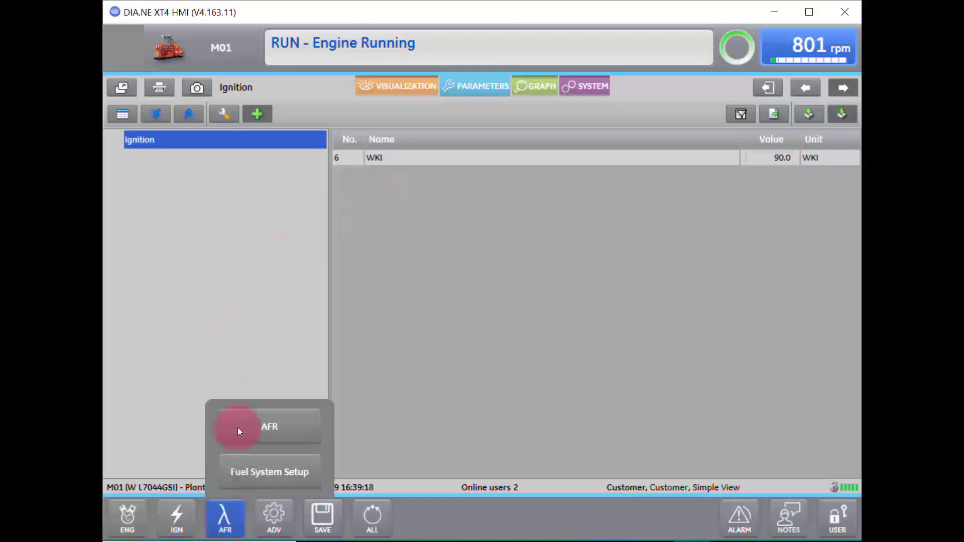
pyautogui.click(281, 425)
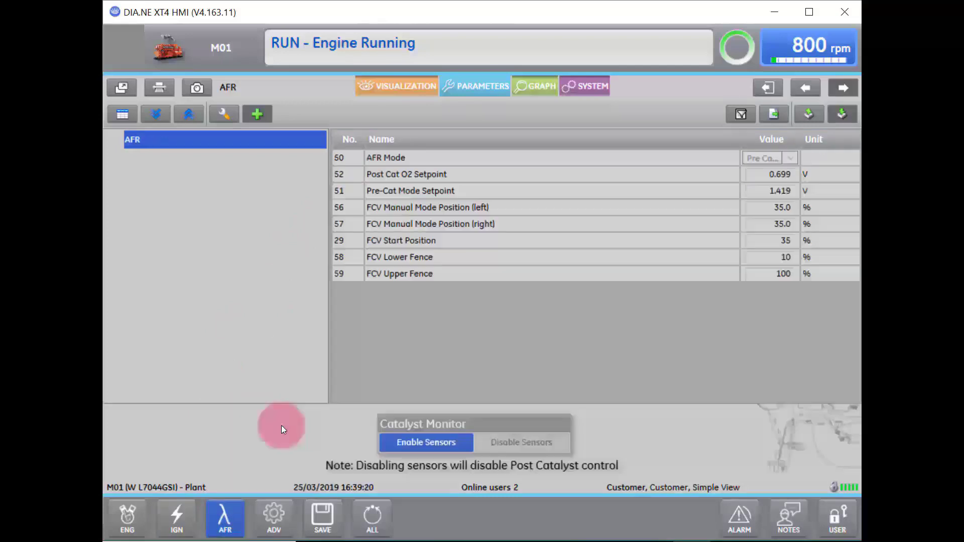
pyautogui.click(507, 192)
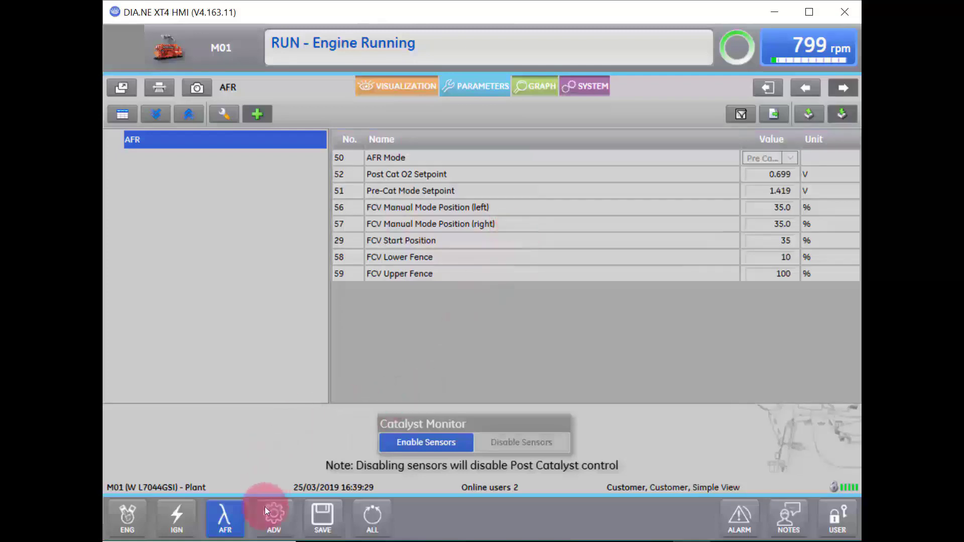
# Show the Fuel System Setup guide with its 27% FCV target and both banks near 26%.
pyautogui.click(231, 525)
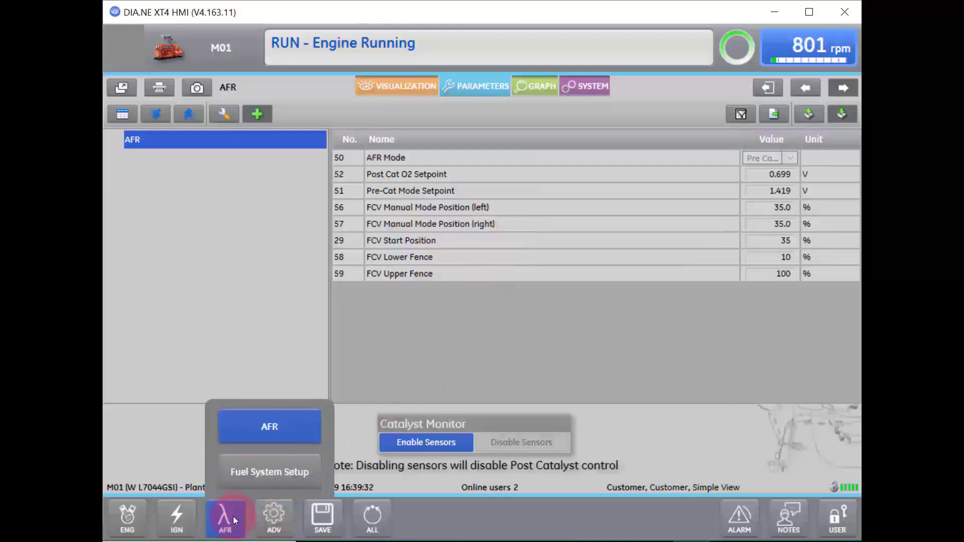
pyautogui.click(271, 472)
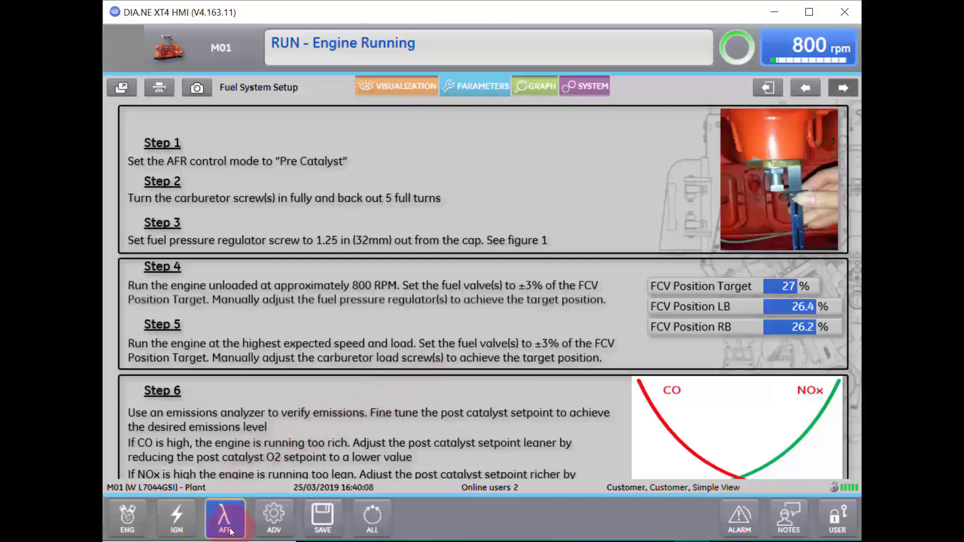
pyautogui.click(278, 529)
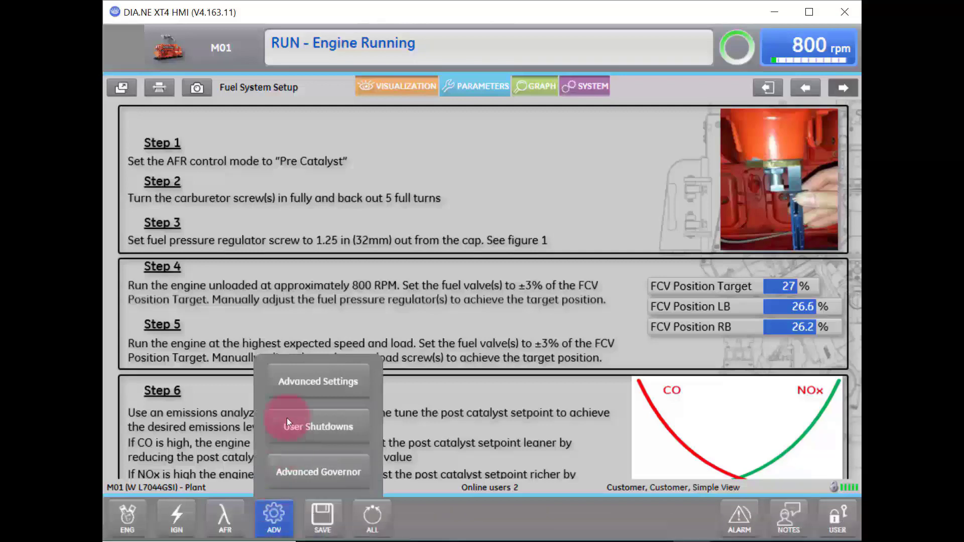
# View Advanced Settings (19200 bd MODBUS, slave ID 1), then move to the User Shutdowns page.
pyautogui.click(302, 376)
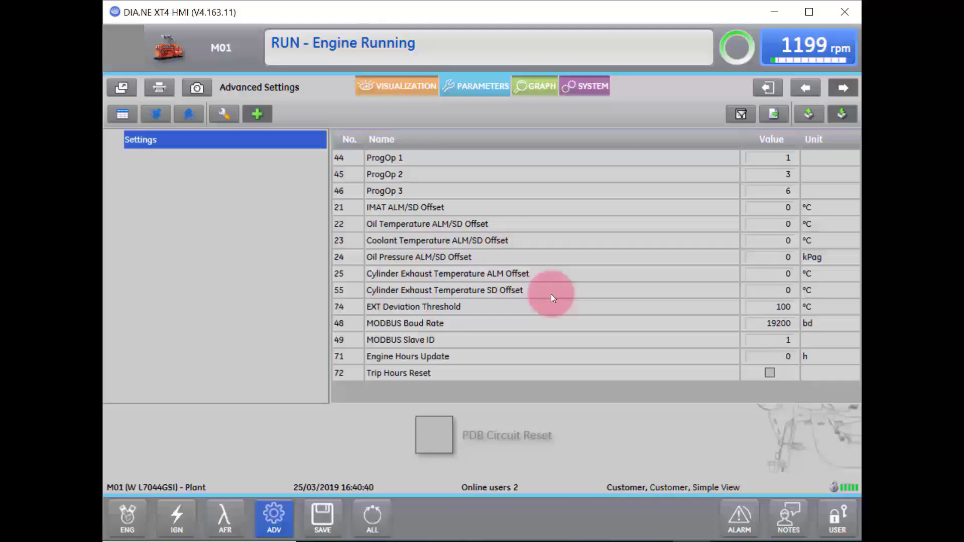
pyautogui.click(270, 527)
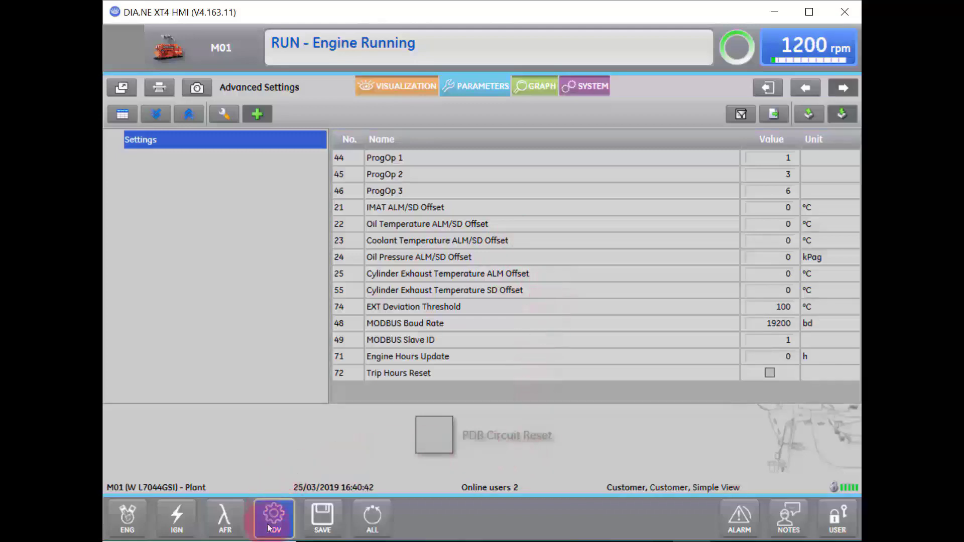
pyautogui.click(335, 427)
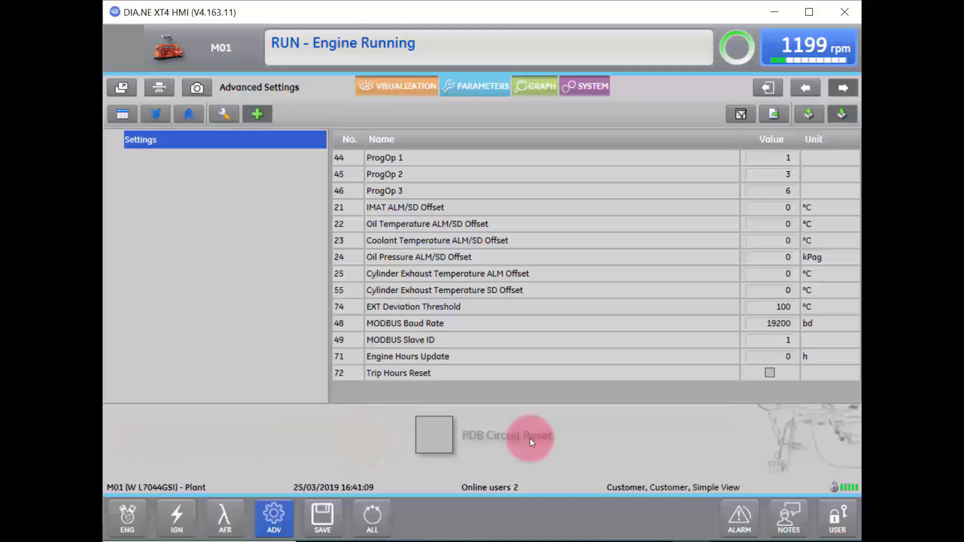
pyautogui.click(272, 501)
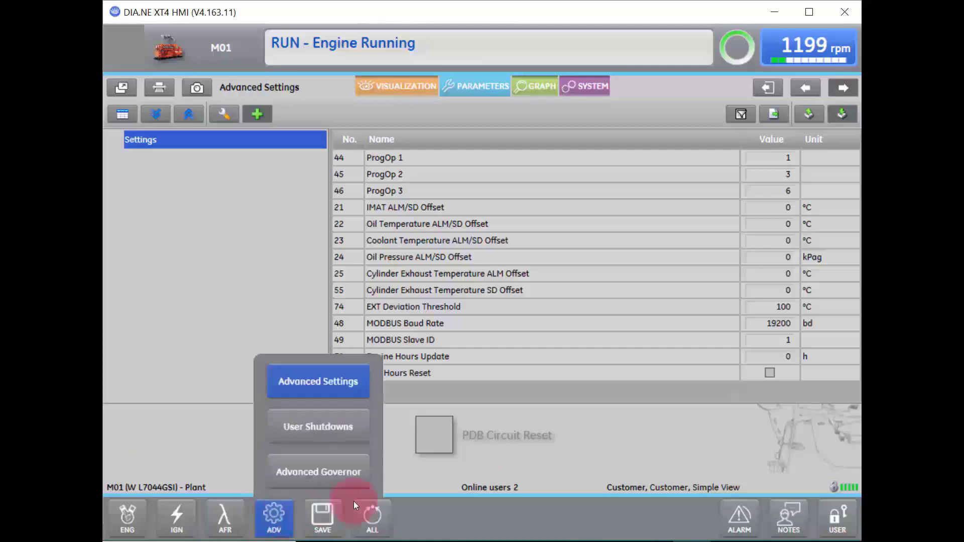
pyautogui.click(311, 425)
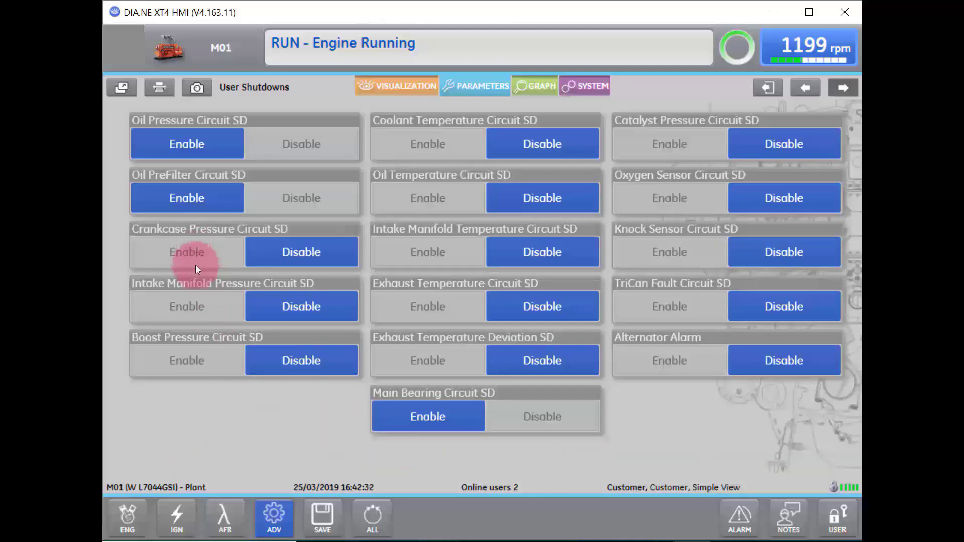
# Bring up the ADV page choices from the User Shutdowns page.
pyautogui.click(273, 517)
# Check Advanced Governor and AFR parameters, then show Save to ECU with User Calibration Save unticked.
pyautogui.click(299, 468)
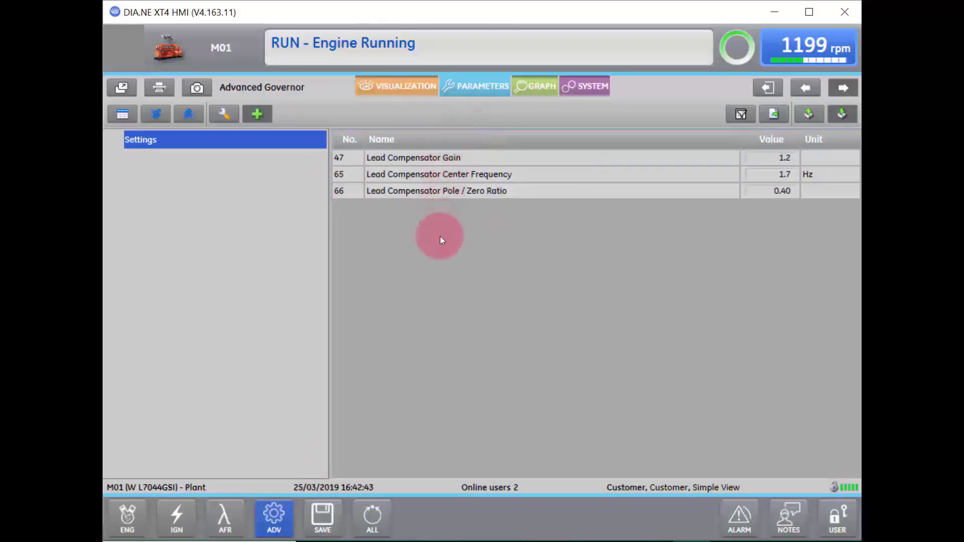
pyautogui.click(211, 527)
pyautogui.click(256, 427)
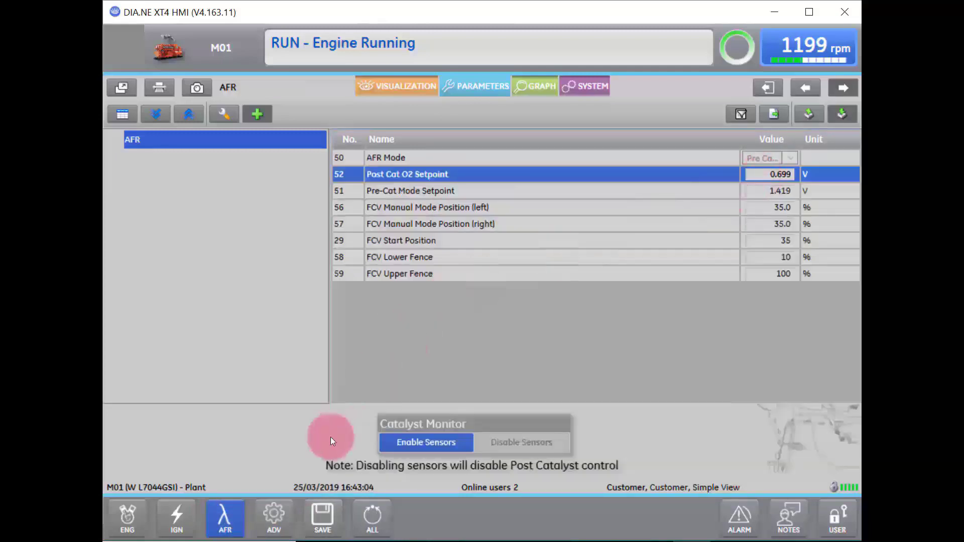
pyautogui.click(322, 518)
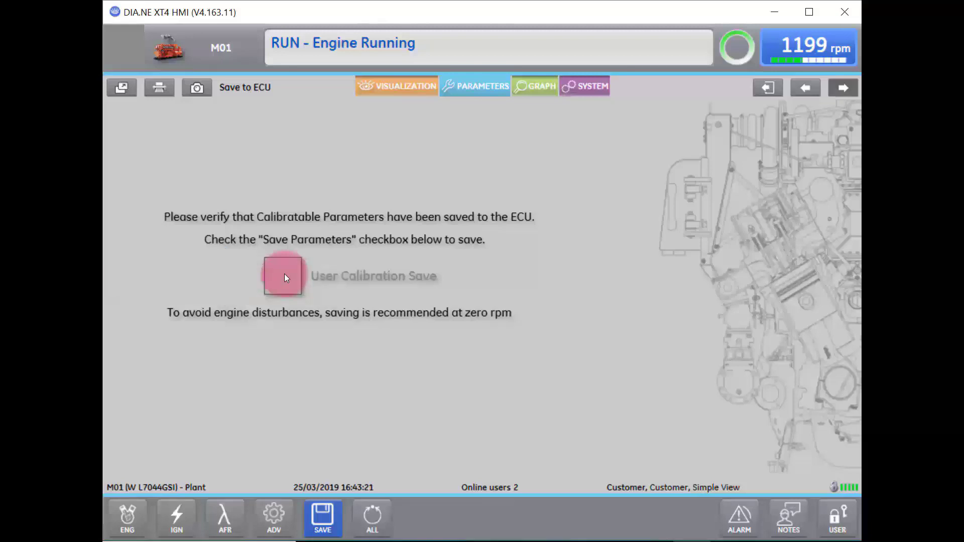
pyautogui.click(273, 518)
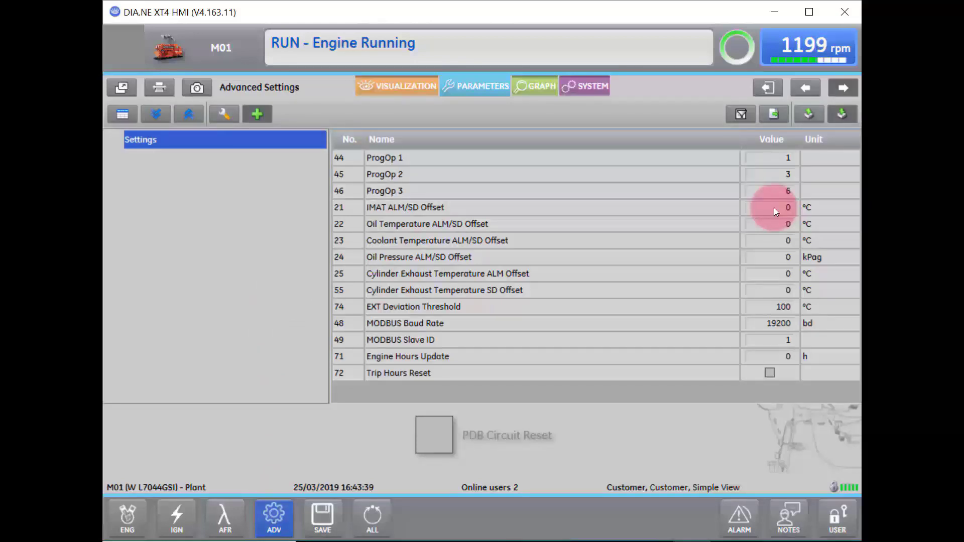
pyautogui.click(316, 518)
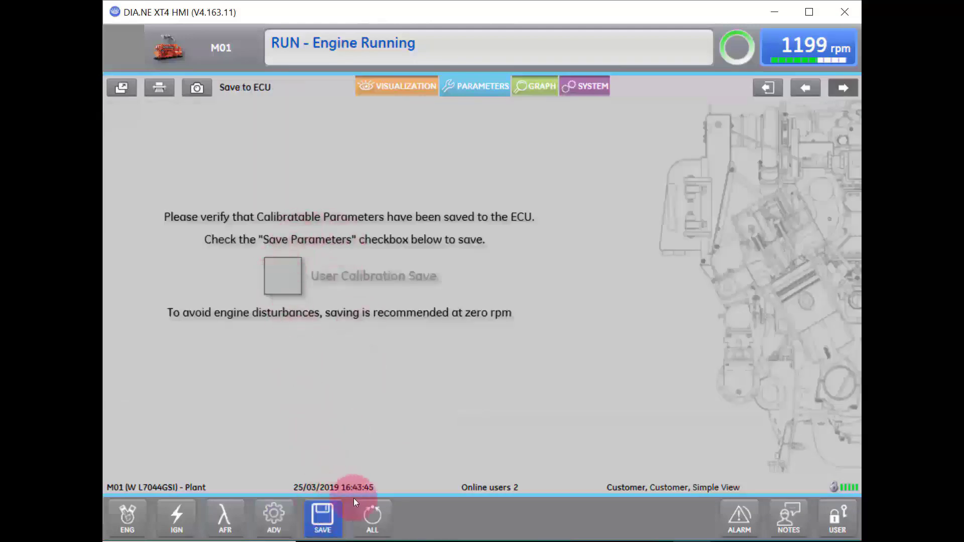
# Bring up the ALL parameter list and try the bottom-bar page buttons.
pyautogui.click(372, 517)
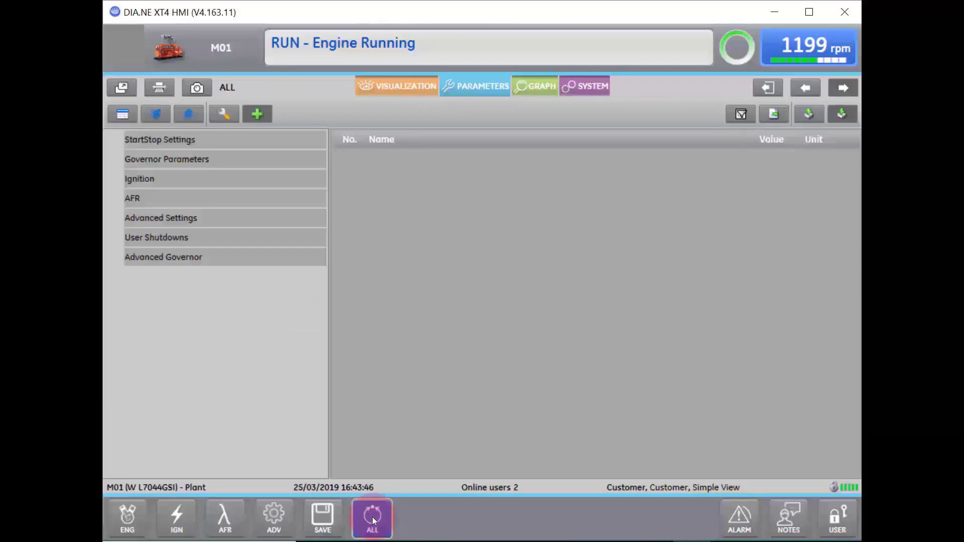
pyautogui.click(382, 512)
pyautogui.click(163, 197)
pyautogui.click(180, 171)
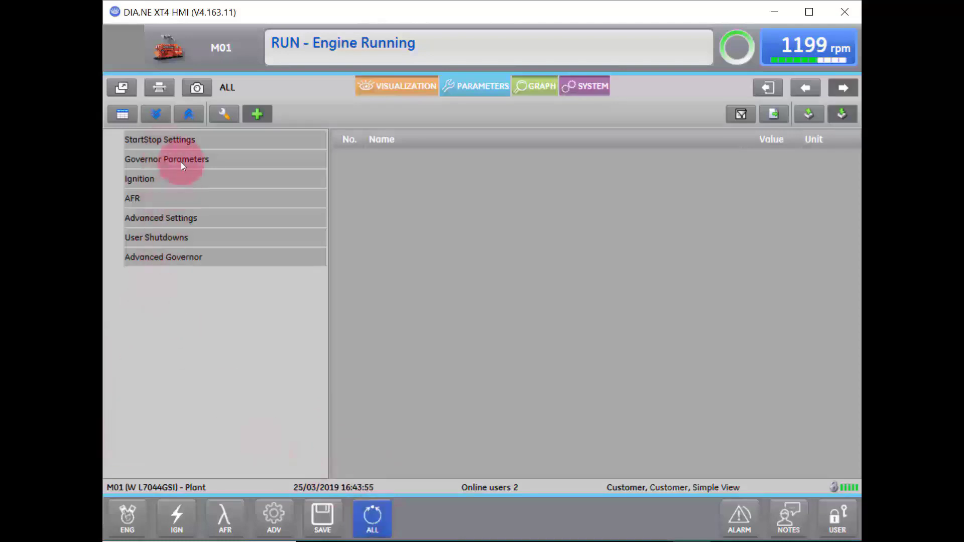
pyautogui.click(136, 517)
pyautogui.click(172, 523)
pyautogui.click(224, 519)
pyautogui.click(282, 519)
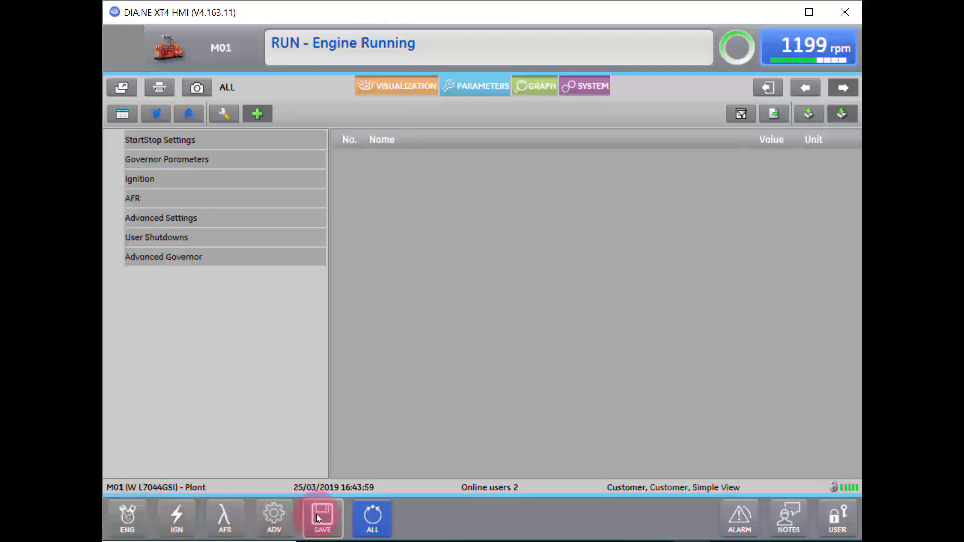
# Step through the StartStop, Governor, Ignition, AFR and Advanced Settings groups.
pyautogui.click(154, 141)
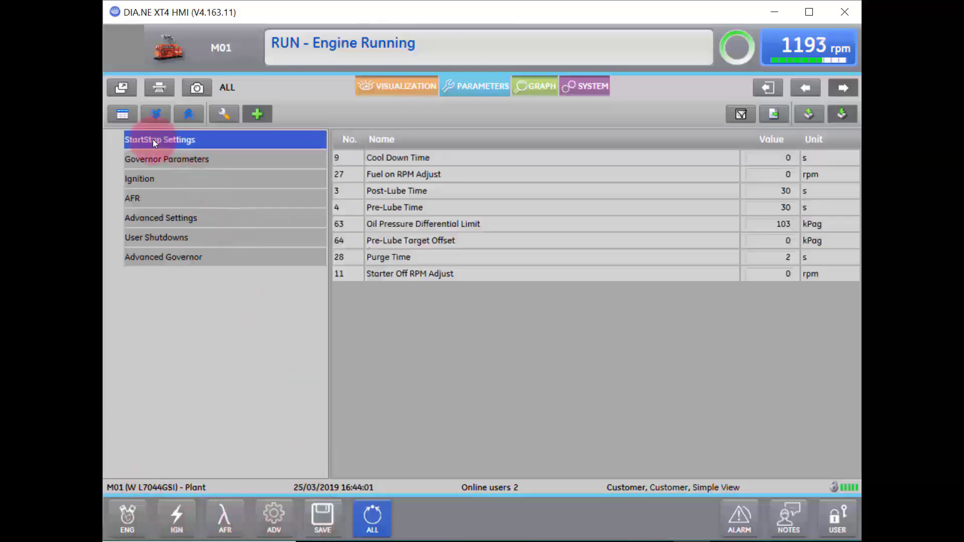
pyautogui.click(160, 157)
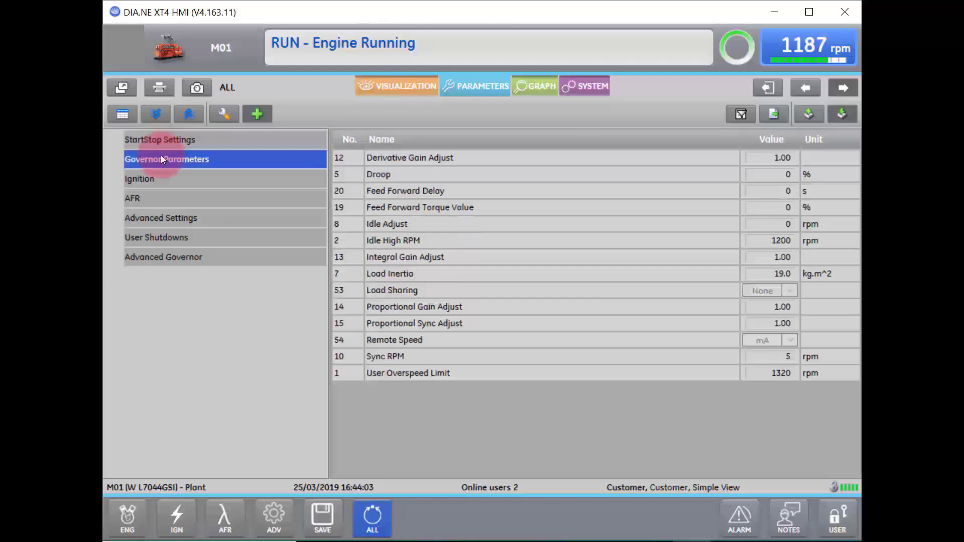
pyautogui.click(165, 178)
pyautogui.click(166, 197)
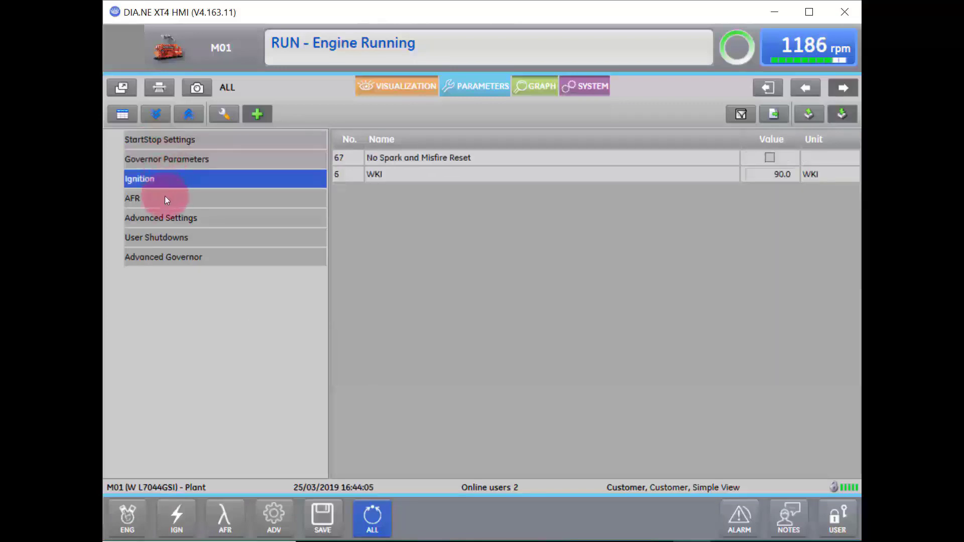
pyautogui.click(169, 220)
# Revisit each group, including User Shutdowns and the three Advanced Governor parameters.
pyautogui.click(166, 179)
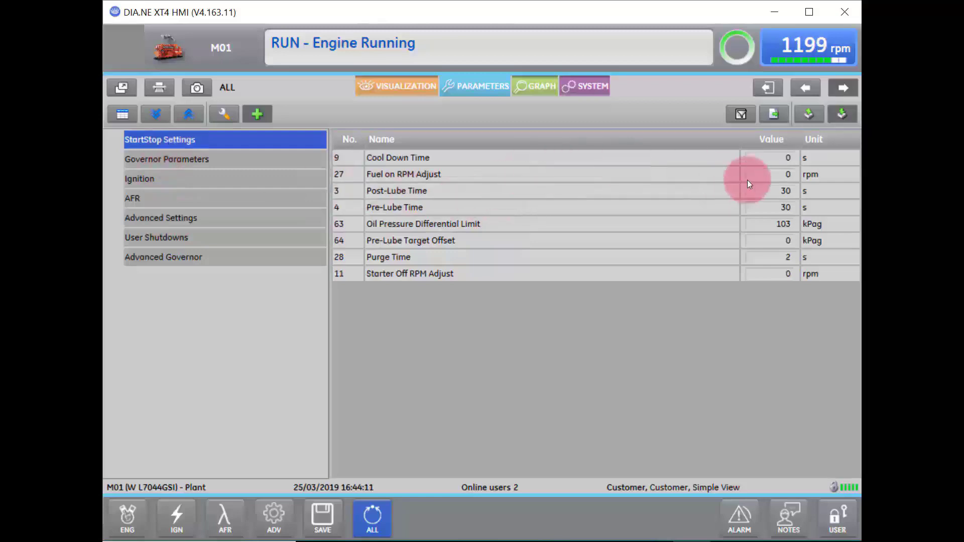
pyautogui.click(220, 157)
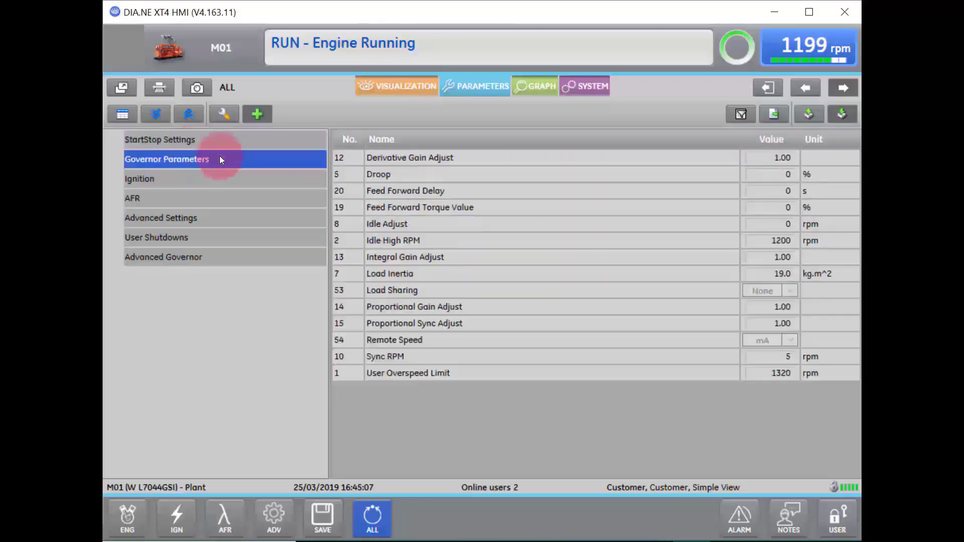
pyautogui.click(222, 187)
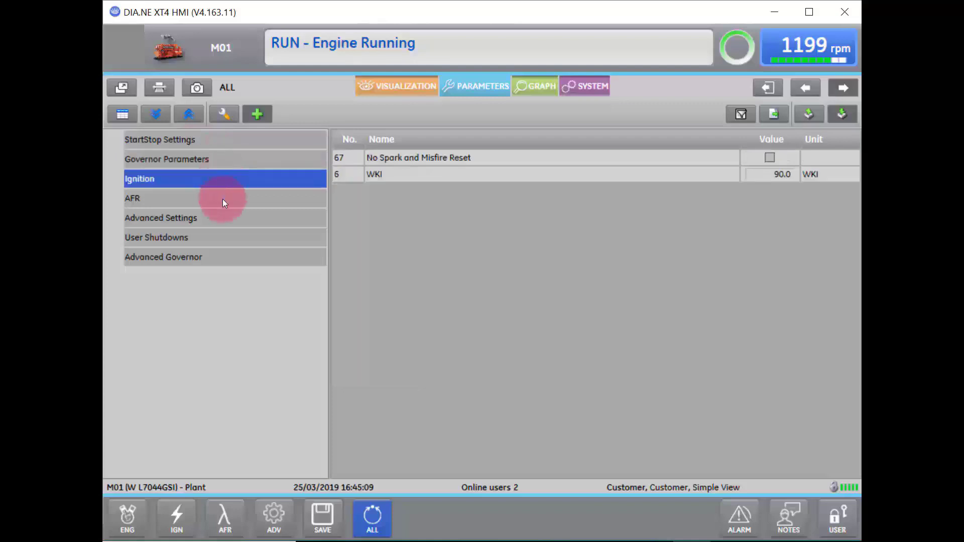
pyautogui.click(224, 202)
pyautogui.click(228, 219)
pyautogui.click(228, 239)
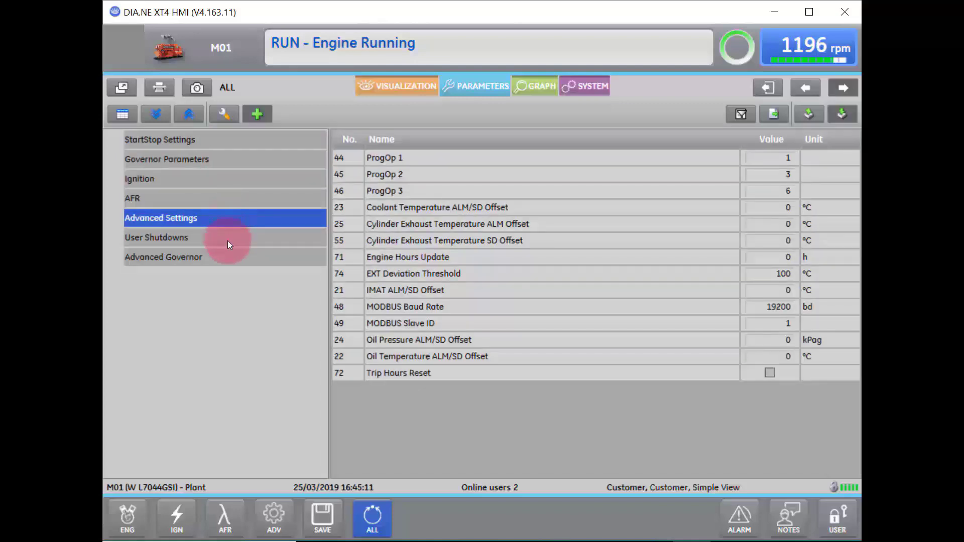
pyautogui.click(228, 259)
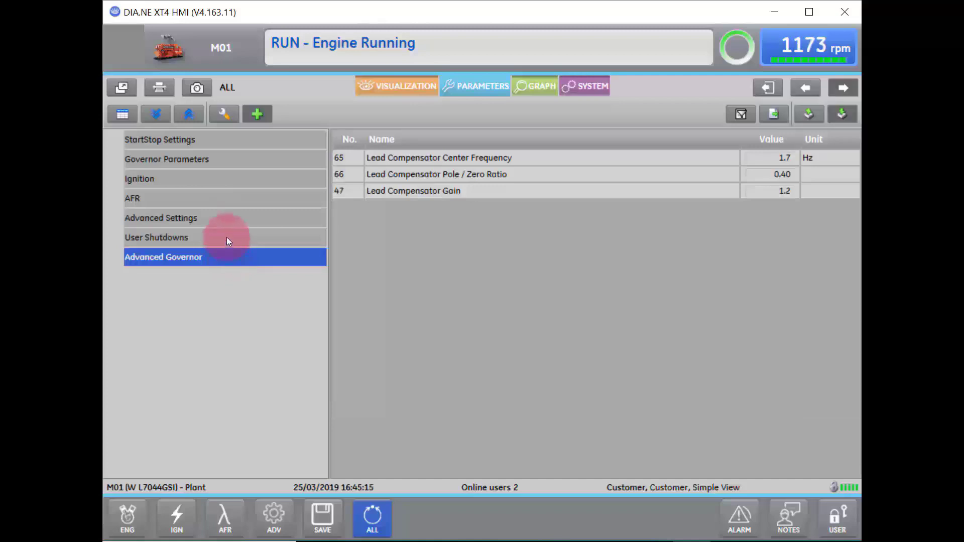
pyautogui.click(227, 240)
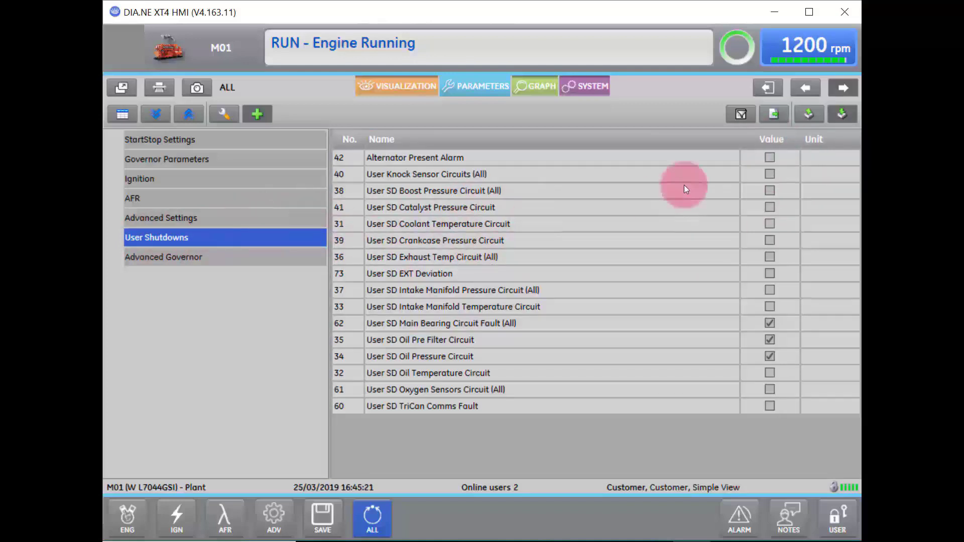
# Pick Alternator Present Alarm and User Knock Sensor Circuits (All), visit User Shutdowns, then ALL.
pyautogui.click(773, 154)
pyautogui.click(772, 175)
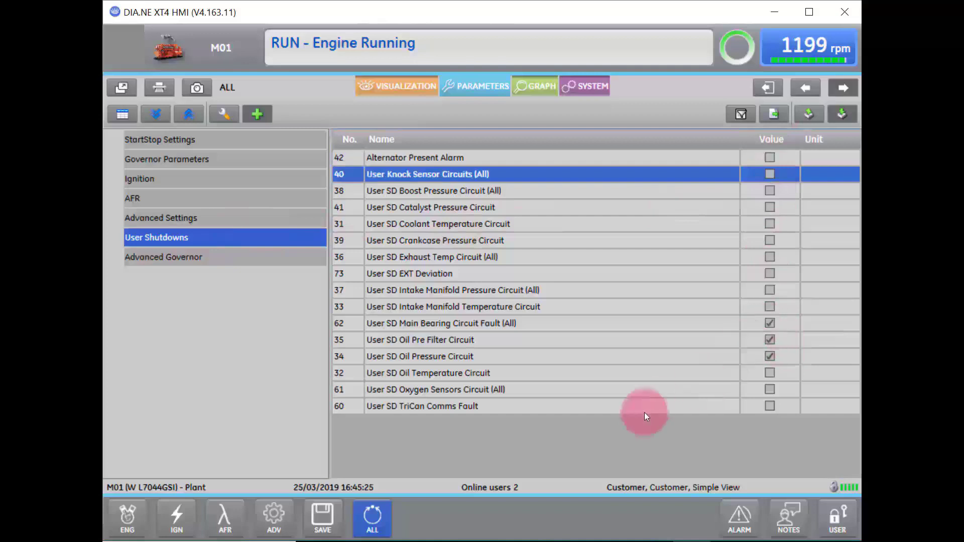
pyautogui.click(271, 515)
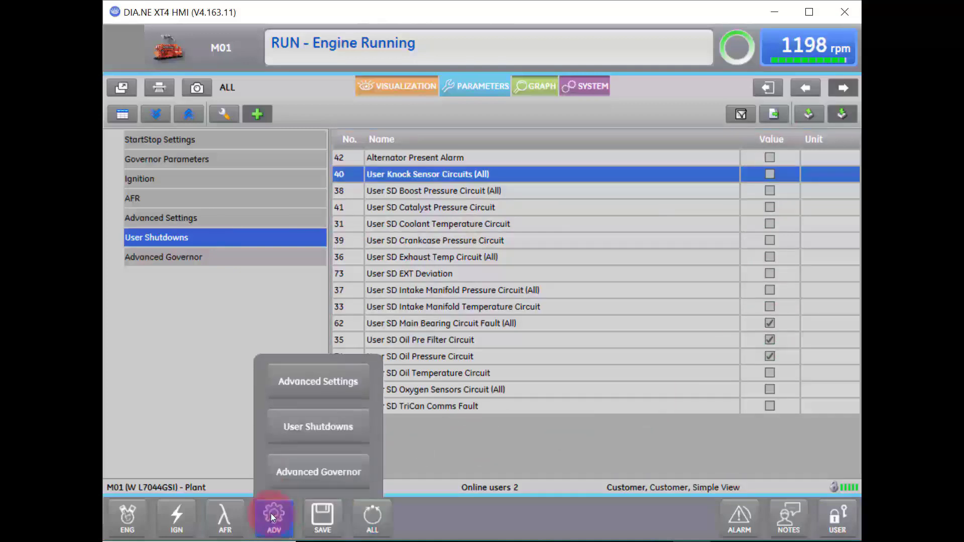
pyautogui.click(302, 424)
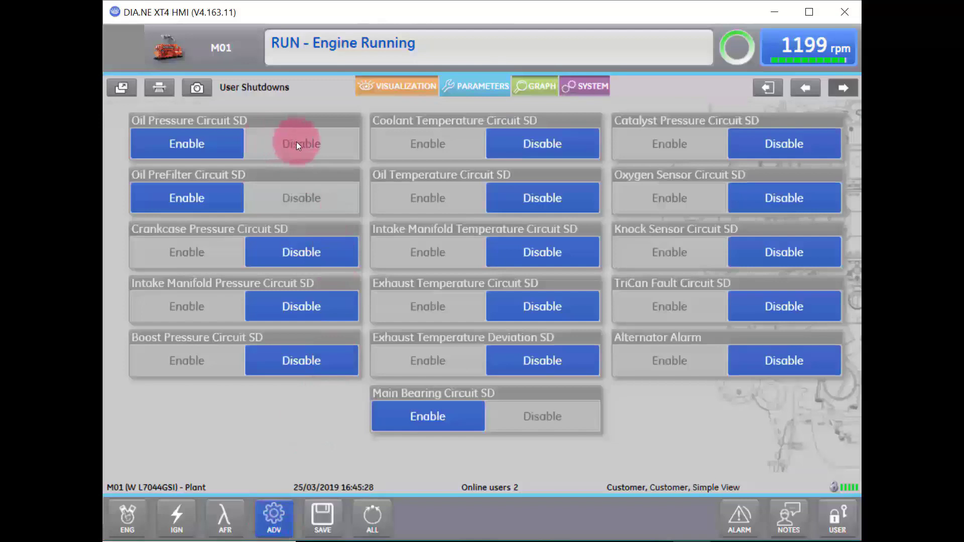
pyautogui.click(369, 517)
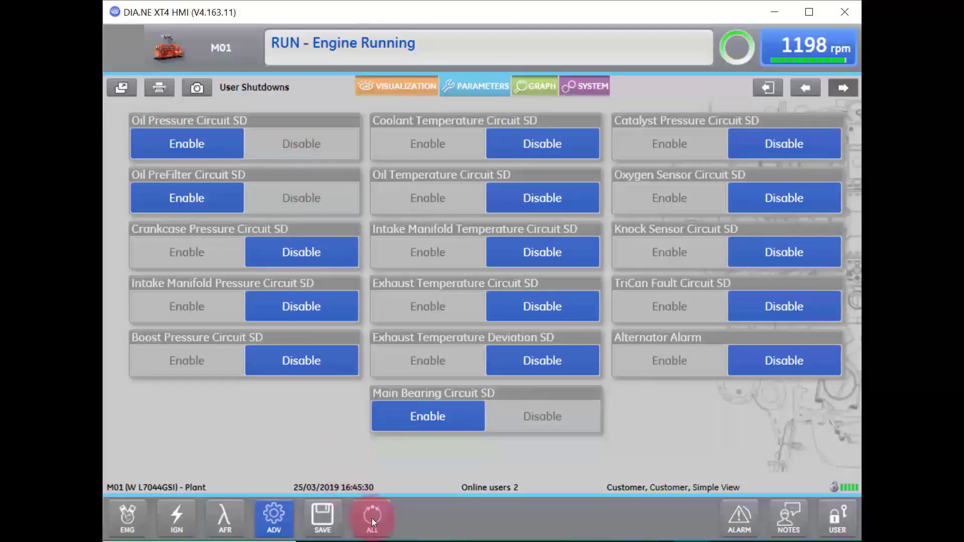